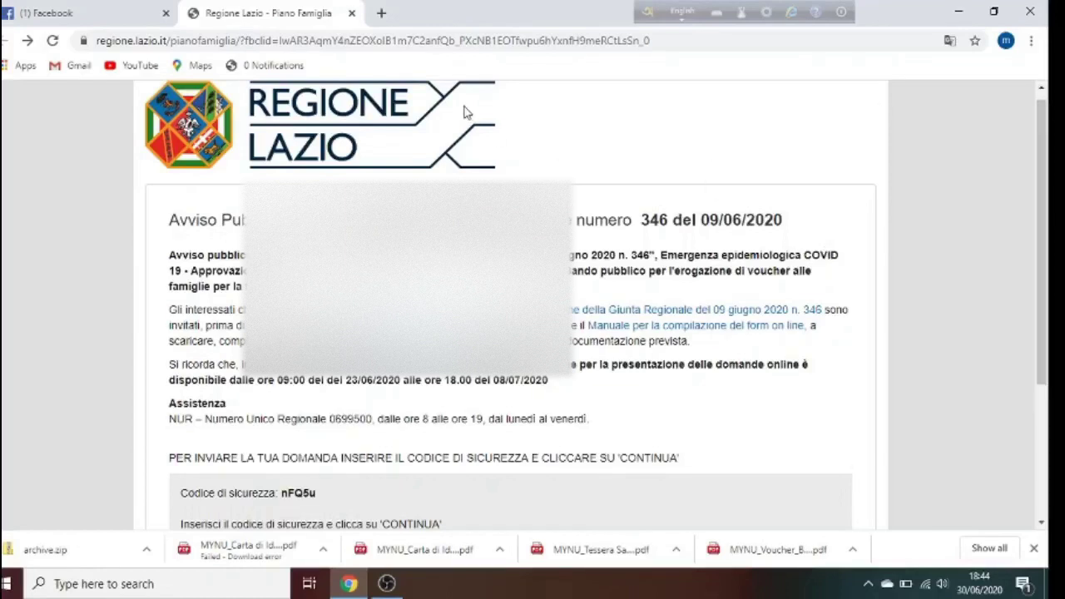
# Scroll the Piano Famiglia voucher notice down toward the security-code box
pyautogui.moveTo(1050, 153); pyautogui.dragTo(1050, 211)
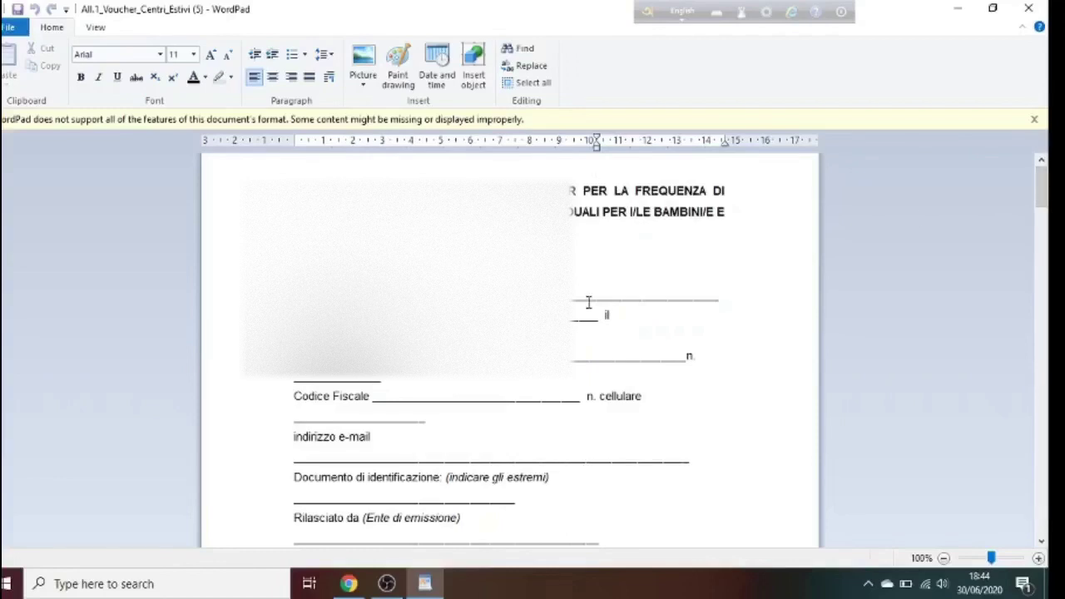
# Close the blank form in WordPad and open MYNU_Voucher_Bambini.pdf from the desktop in Edge
pyautogui.click(1028, 10)
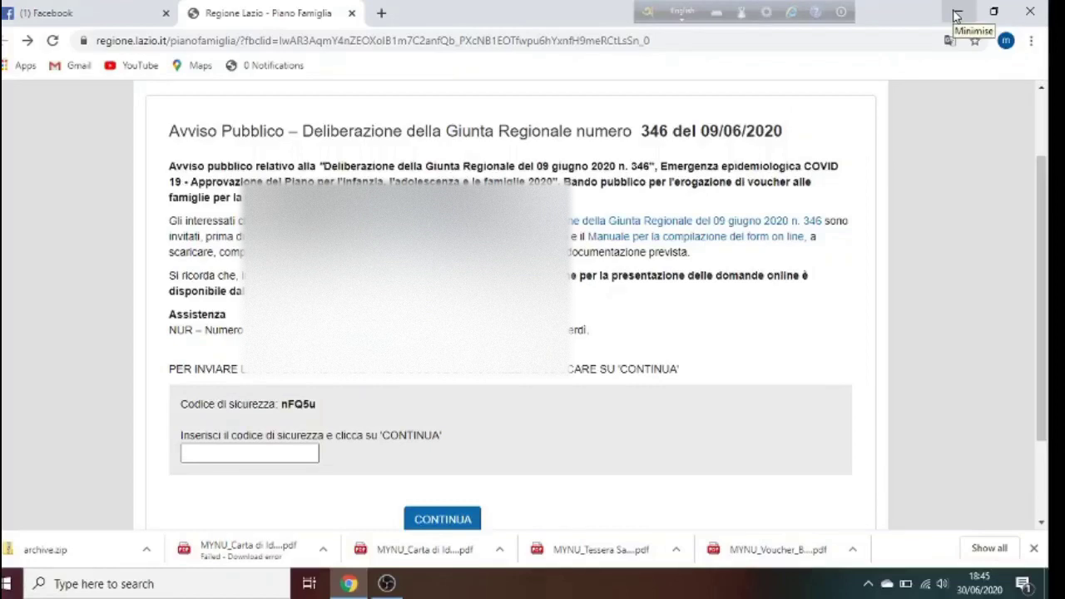
pyautogui.click(957, 17)
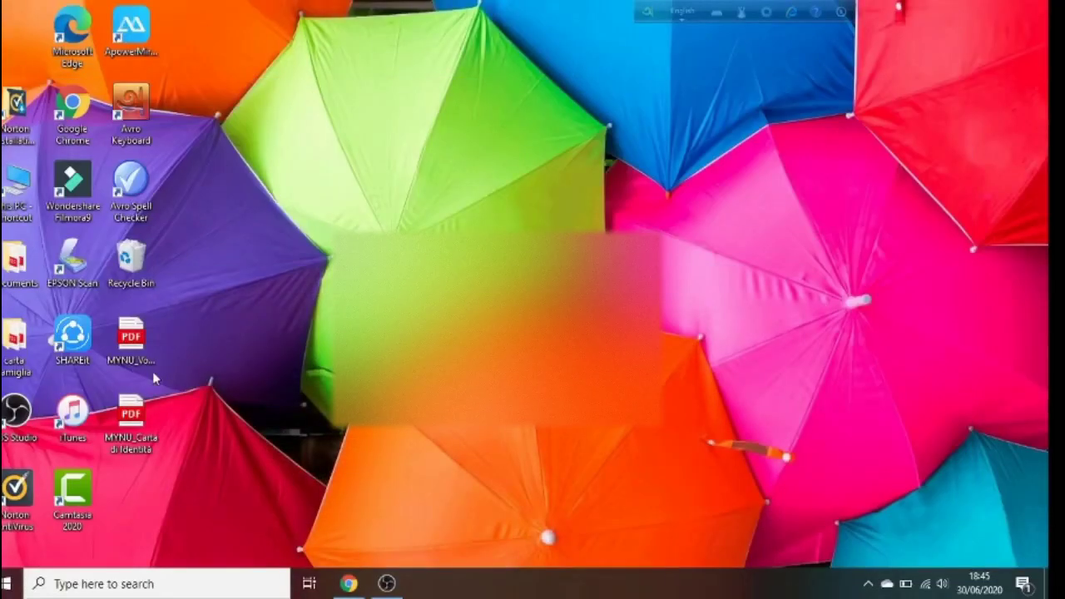
pyautogui.click(132, 343)
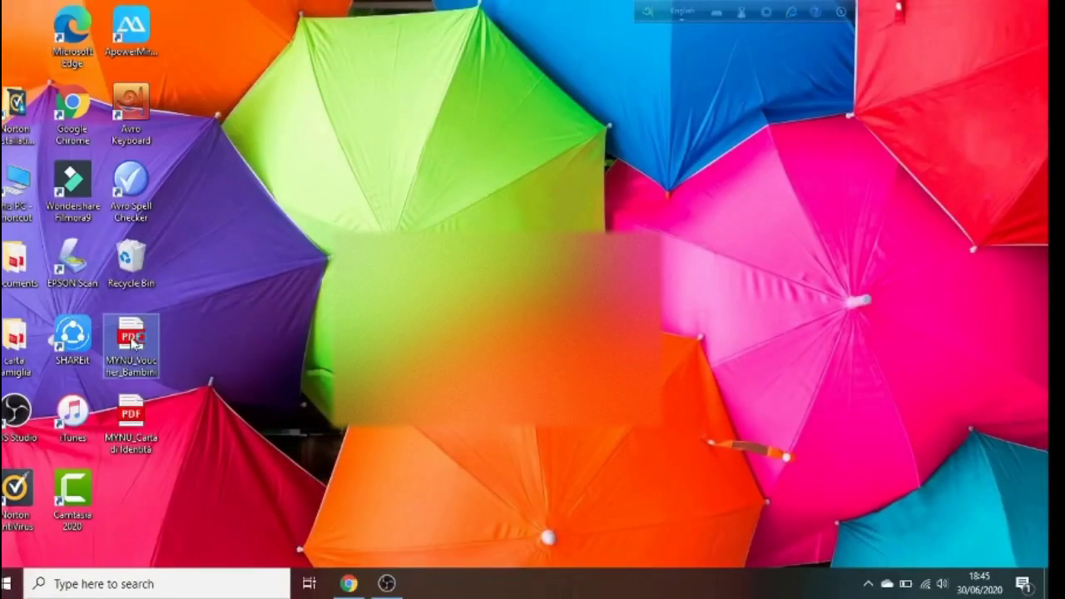
pyautogui.doubleClick(133, 341)
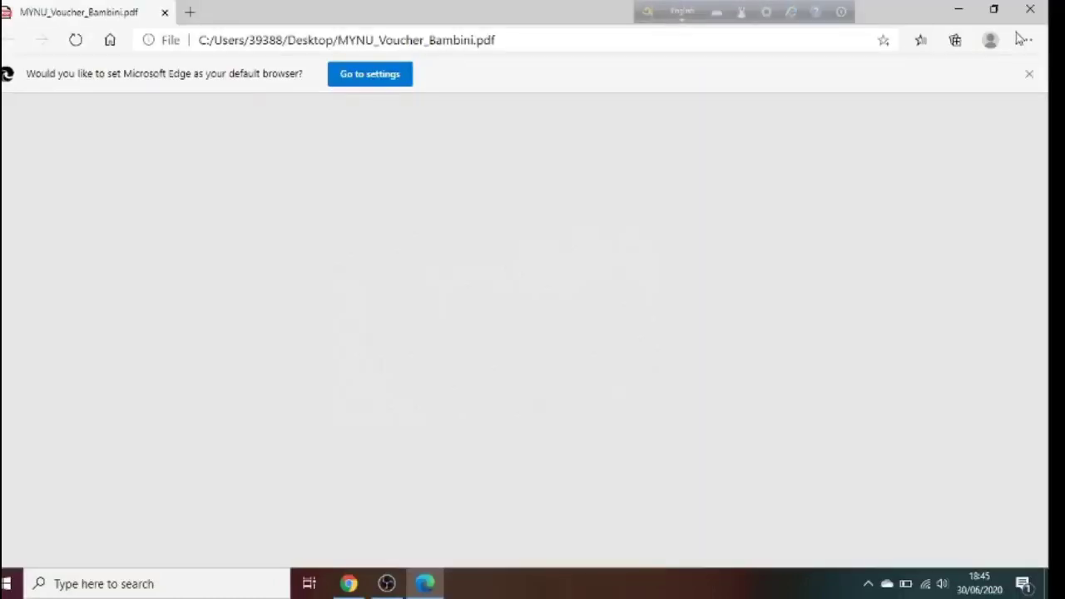
# Dismiss the default-browser banner and Norton alert, then scroll through page 1 of the voucher form
pyautogui.click(1029, 77)
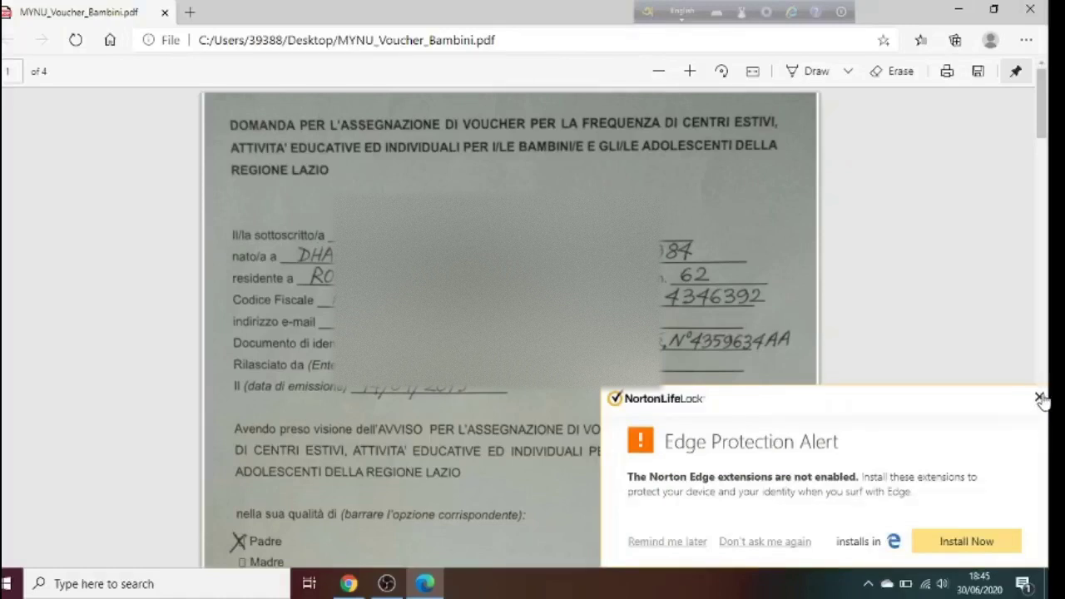
pyautogui.click(1039, 398)
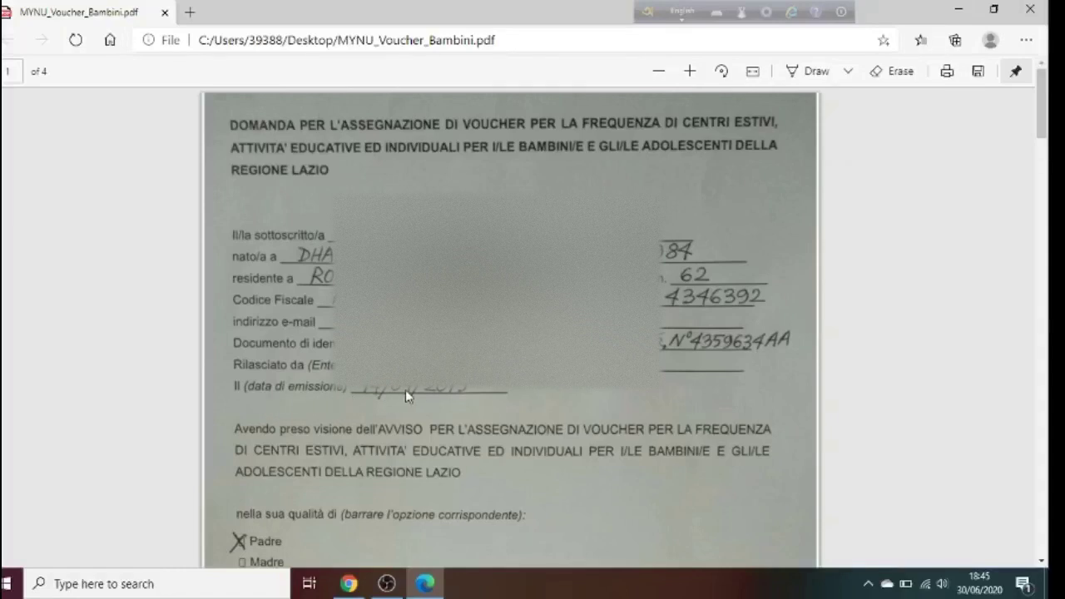
pyautogui.scroll(-5, 1005, 273)
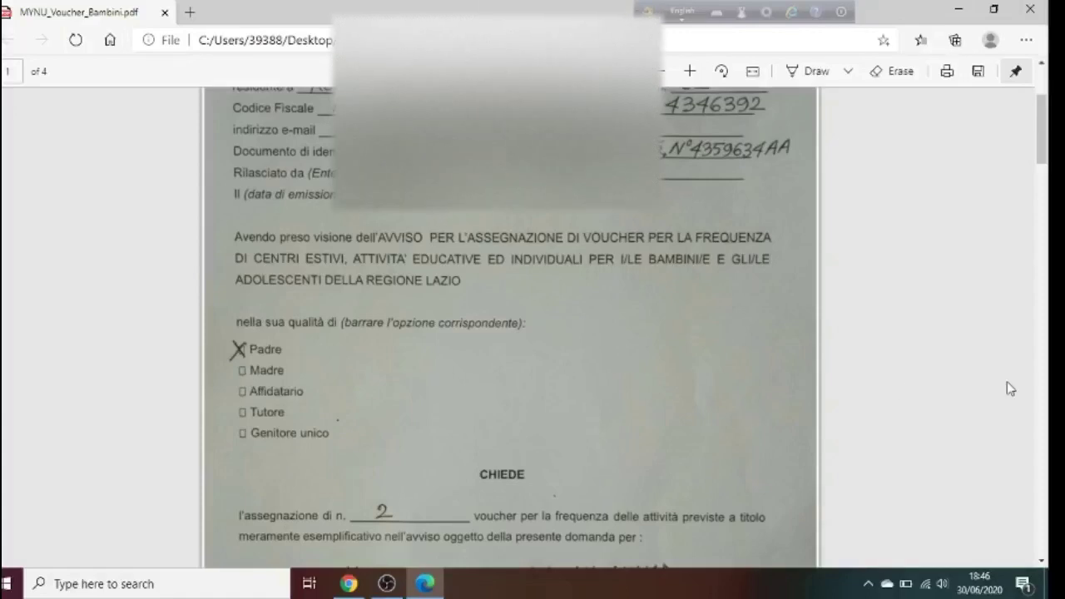
# Scroll past page 1's children entries to page 2's four-member family table
pyautogui.scroll(-1, 1006, 381)
pyautogui.scroll(-3, 1006, 381)
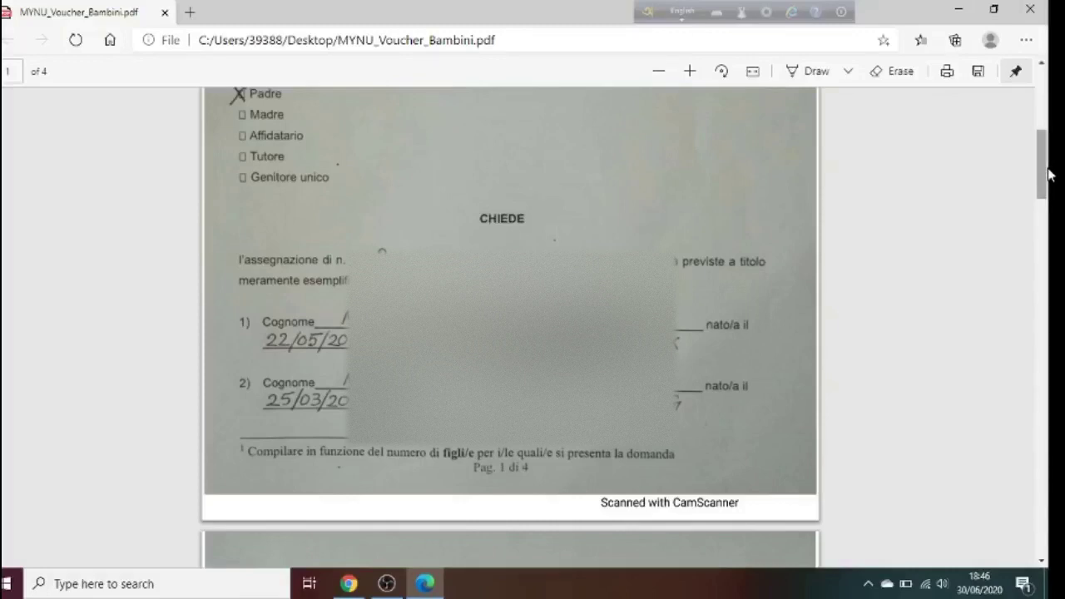
pyautogui.scroll(-7, 1050, 173)
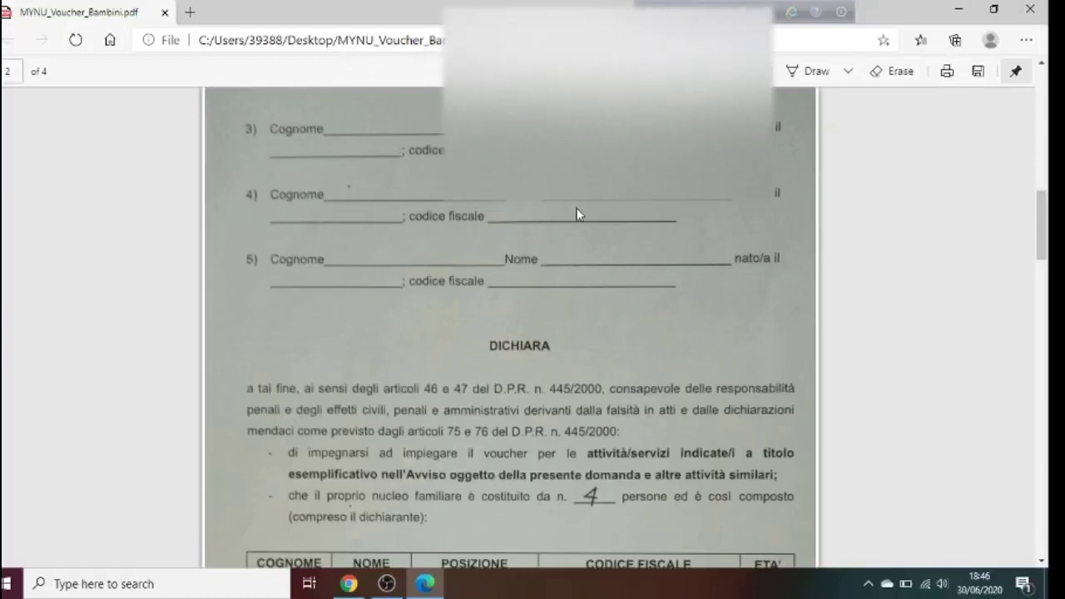
pyautogui.scroll(-5, 959, 358)
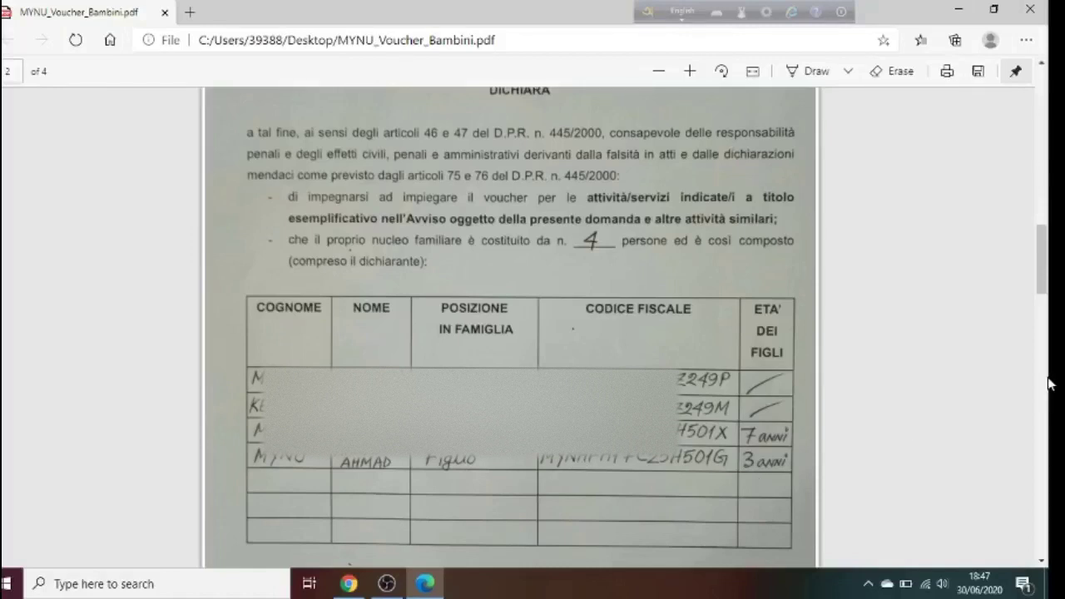
# Read page 3's €15.705,00 income declaration, then move down to page 4's employment details
pyautogui.scroll(-4, 1050, 383)
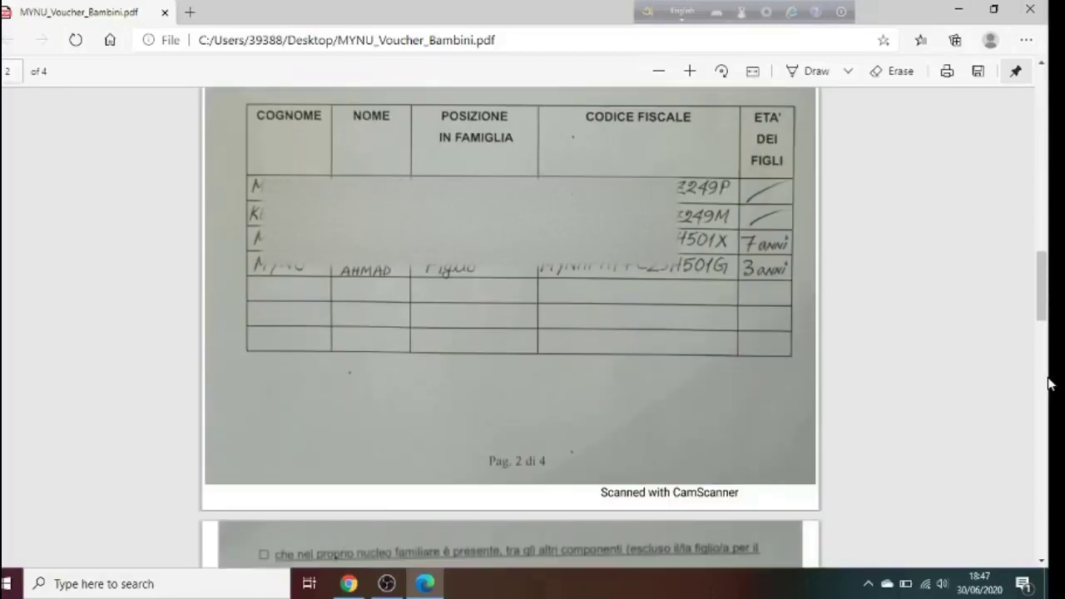
pyautogui.scroll(-3, 1050, 383)
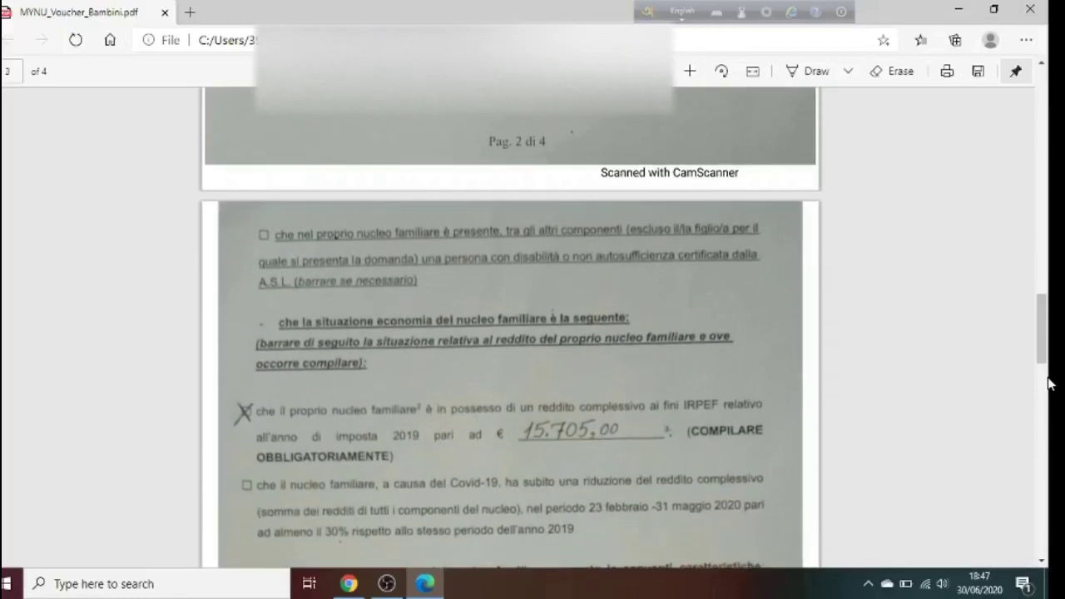
pyautogui.scroll(-3, 1050, 383)
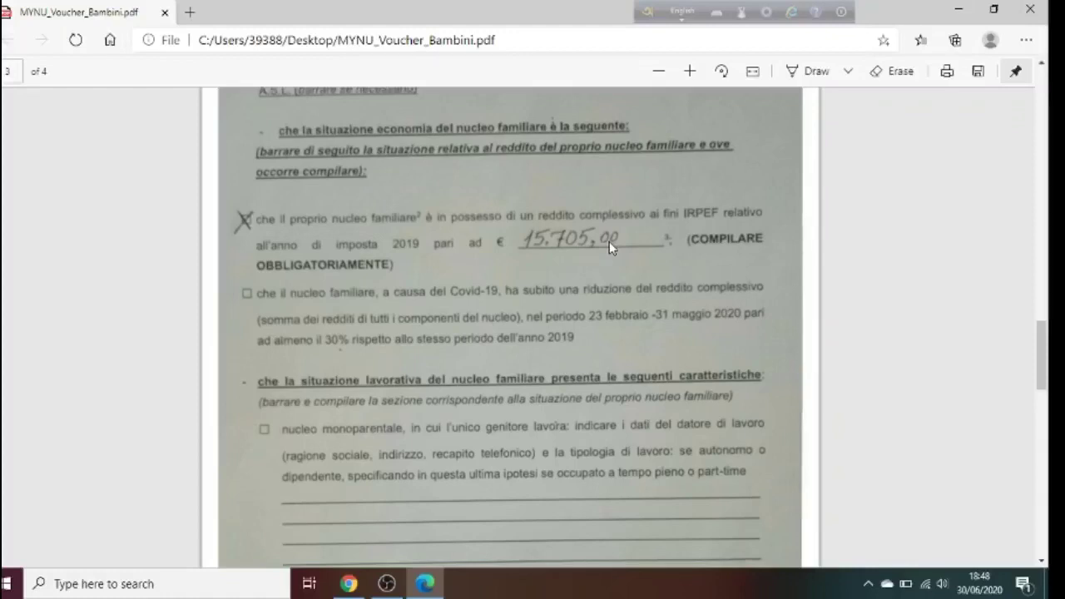
pyautogui.scroll(-2, 610, 241)
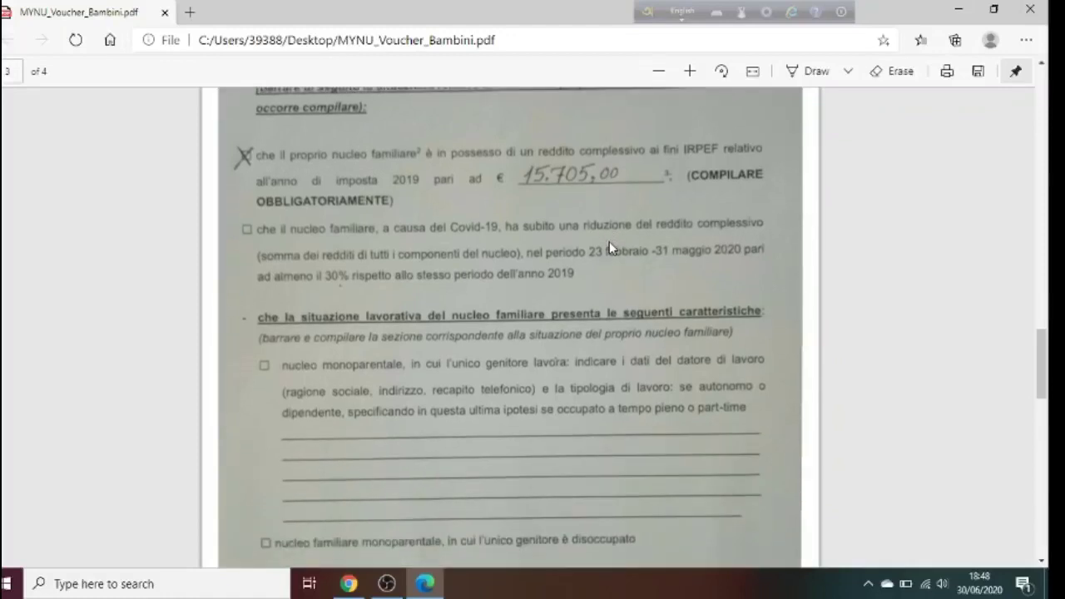
pyautogui.scroll(4, 609, 243)
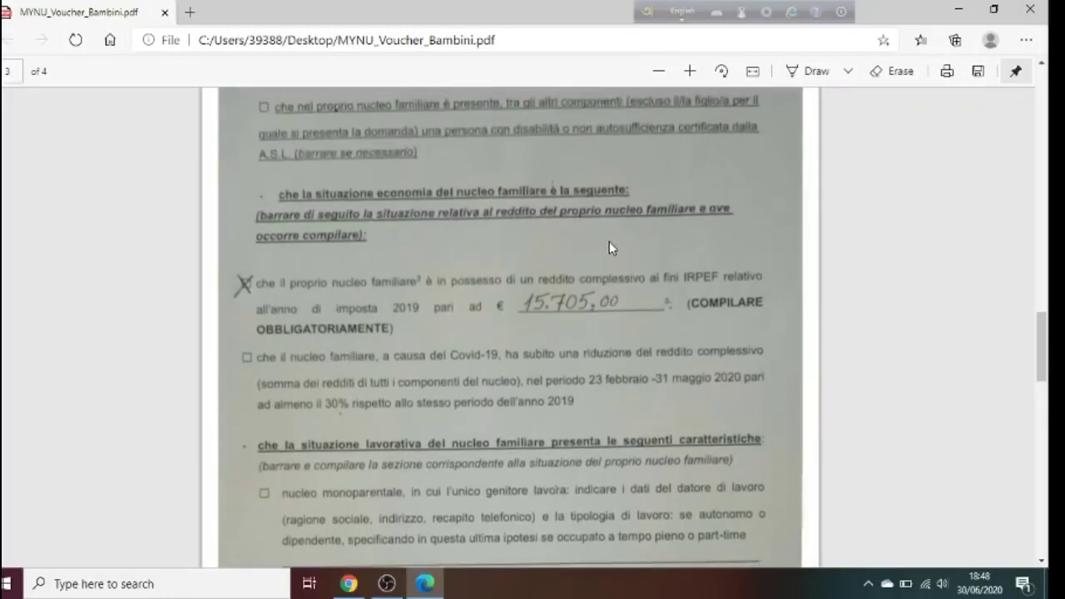
pyautogui.scroll(2, 609, 247)
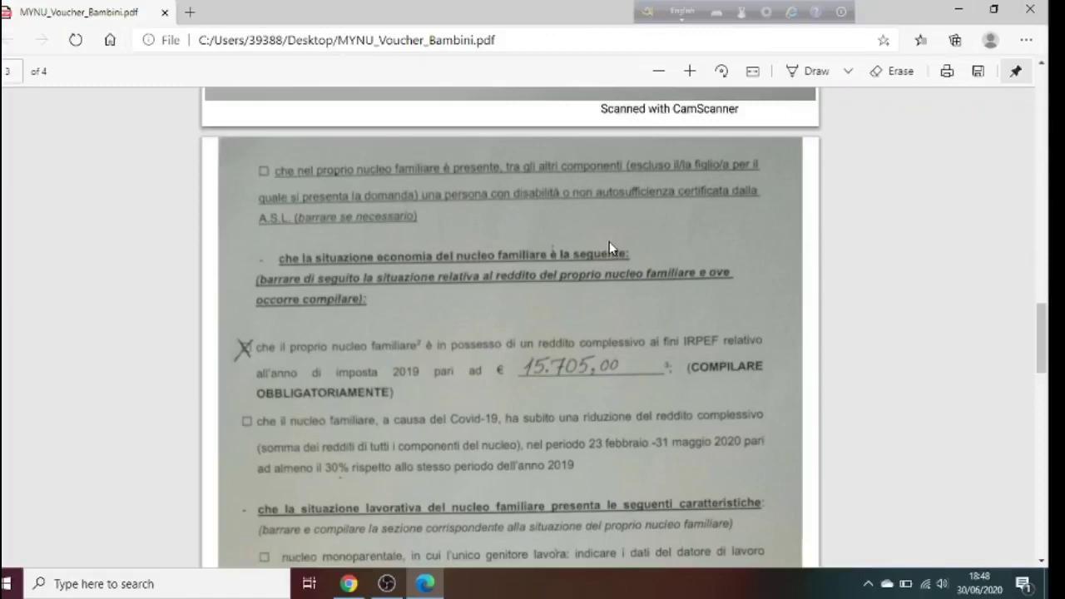
pyautogui.scroll(-3, 609, 245)
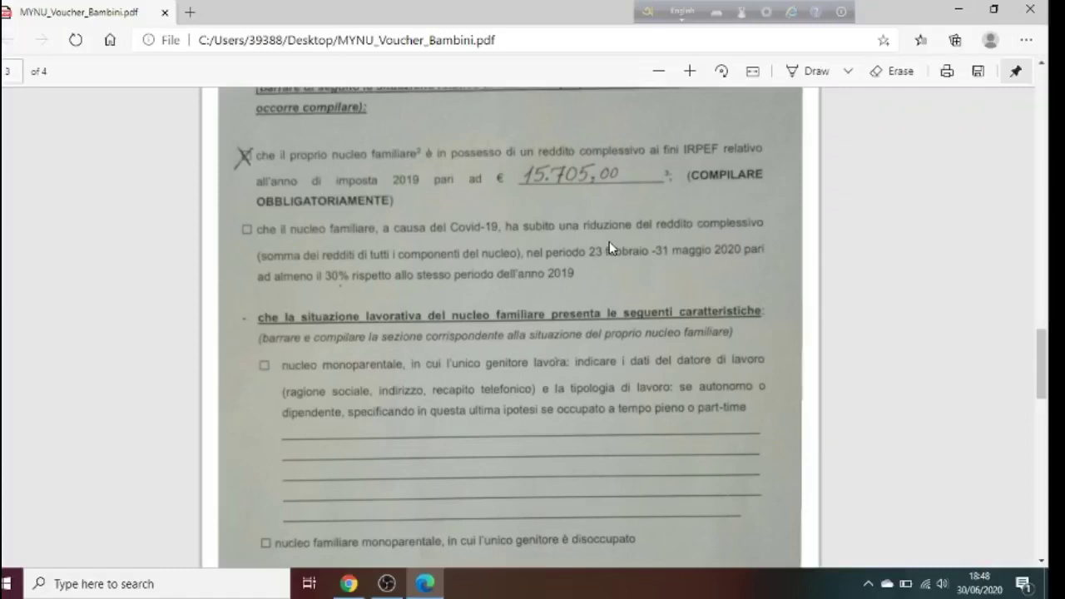
pyautogui.moveTo(1041, 395); pyautogui.dragTo(1044, 510)
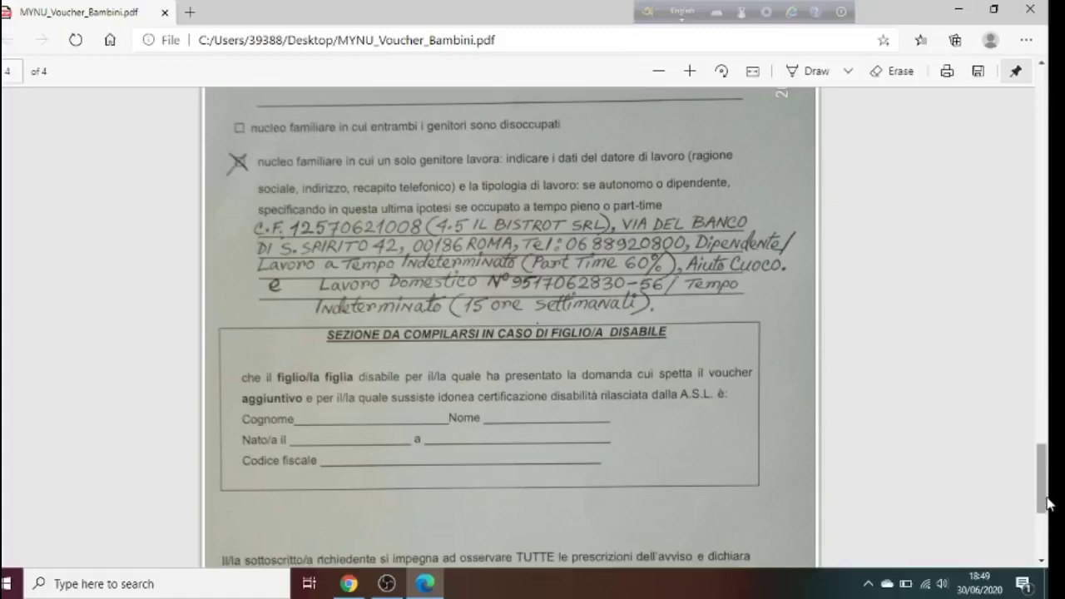
# Scroll through pages 3–4 to the blank disabled-child section, then switch to OBS Studio
pyautogui.moveTo(1046, 501); pyautogui.dragTo(1049, 393)
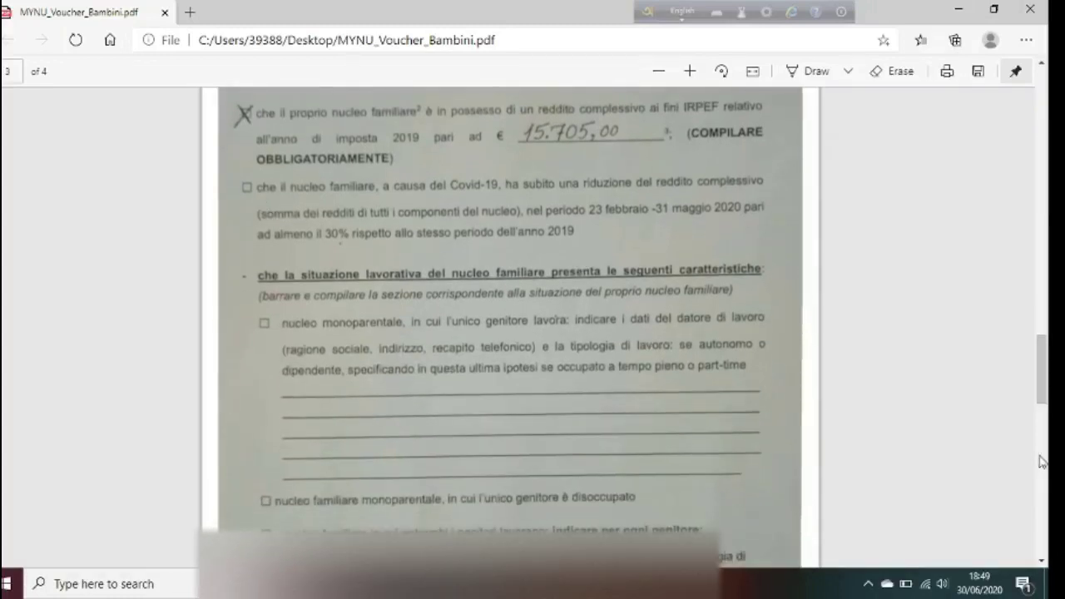
pyautogui.moveTo(1048, 376); pyautogui.dragTo(1049, 400)
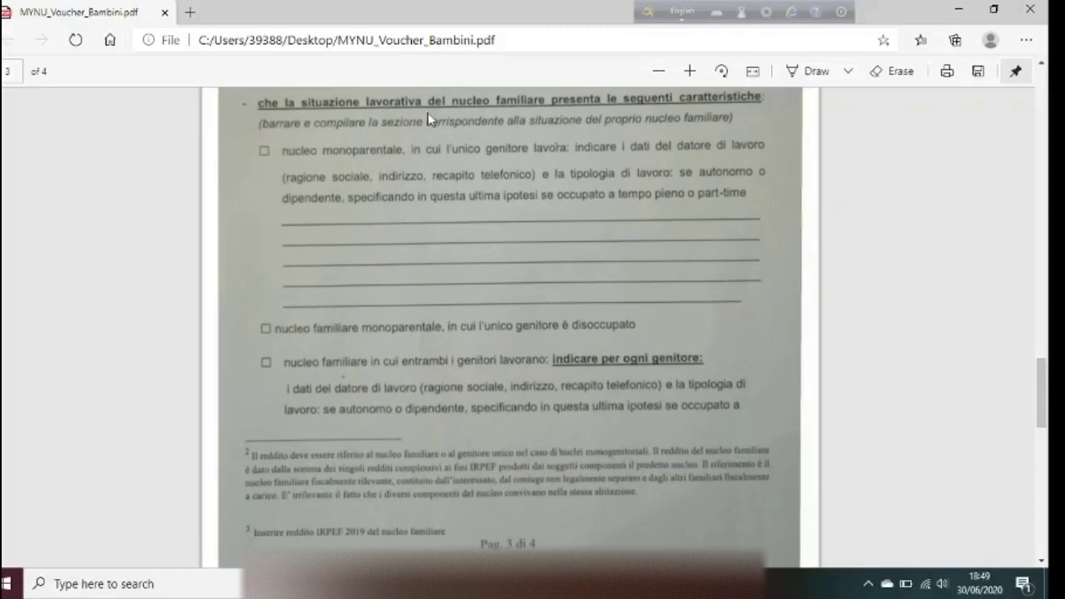
pyautogui.moveTo(1045, 398); pyautogui.dragTo(1050, 462)
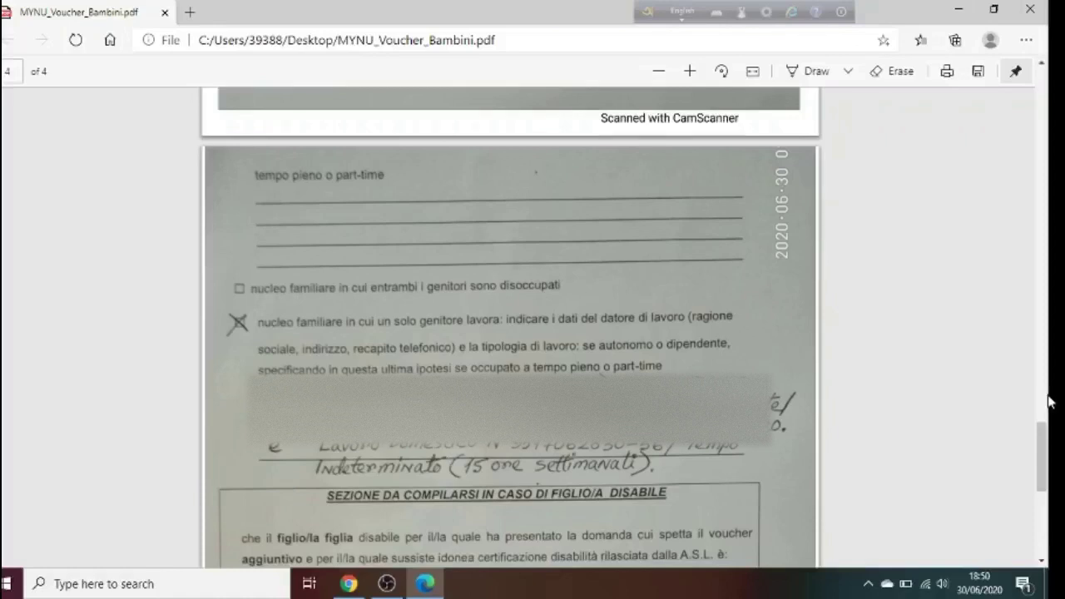
pyautogui.moveTo(1043, 474); pyautogui.dragTo(1044, 503)
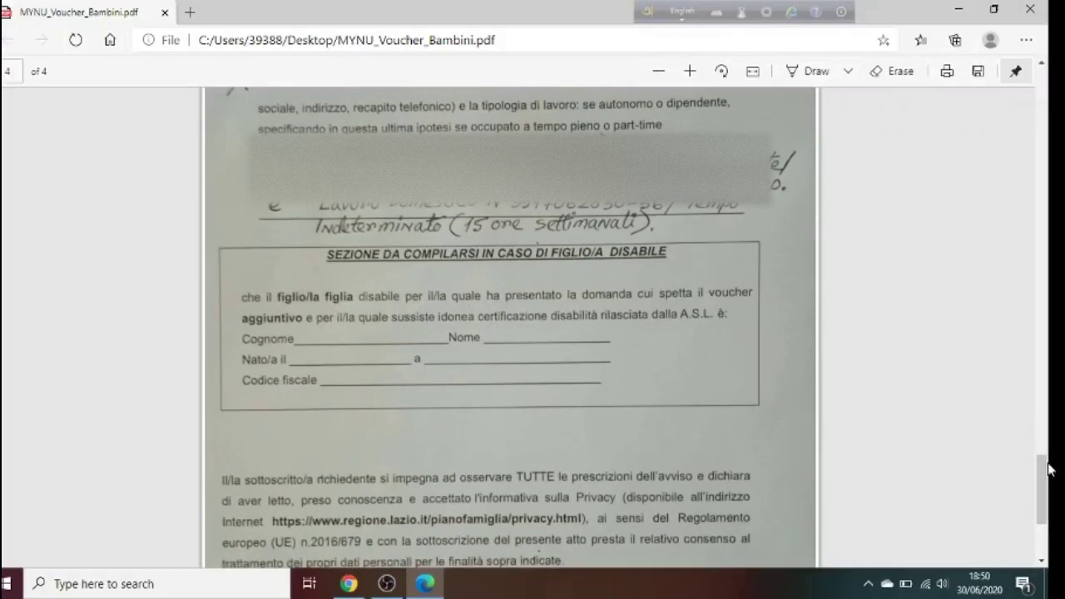
pyautogui.moveTo(1049, 497); pyautogui.dragTo(1048, 525)
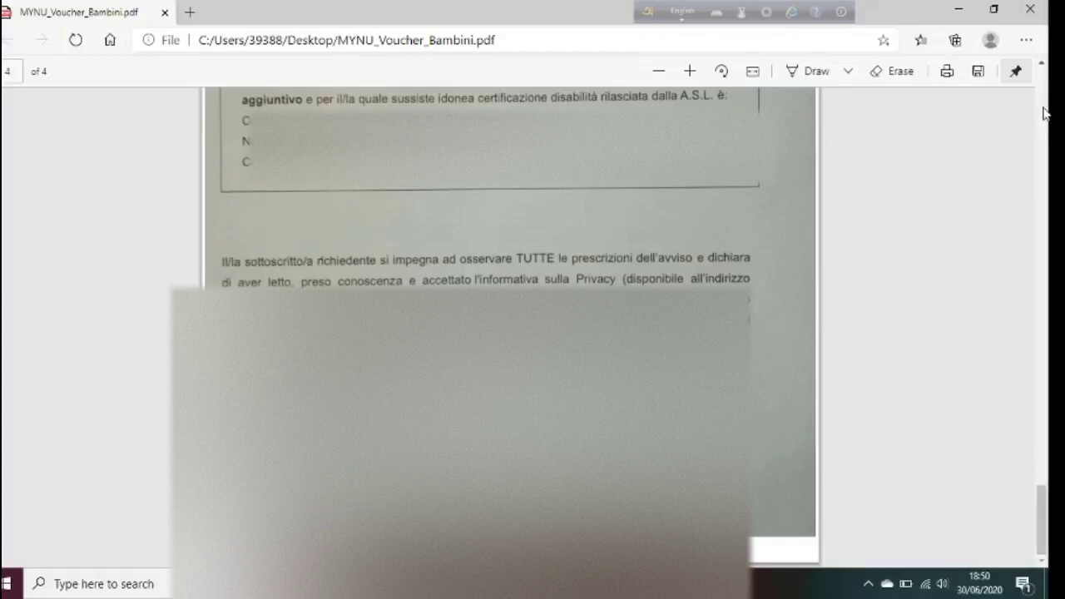
pyautogui.hotkey('alt', 'Tab')
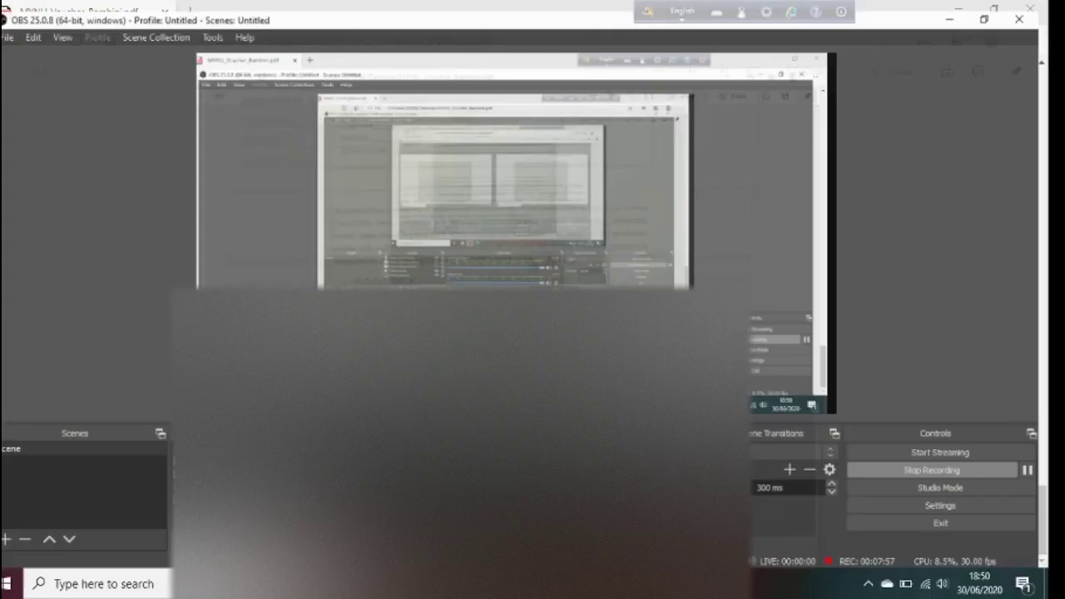
pyautogui.click(932, 467)
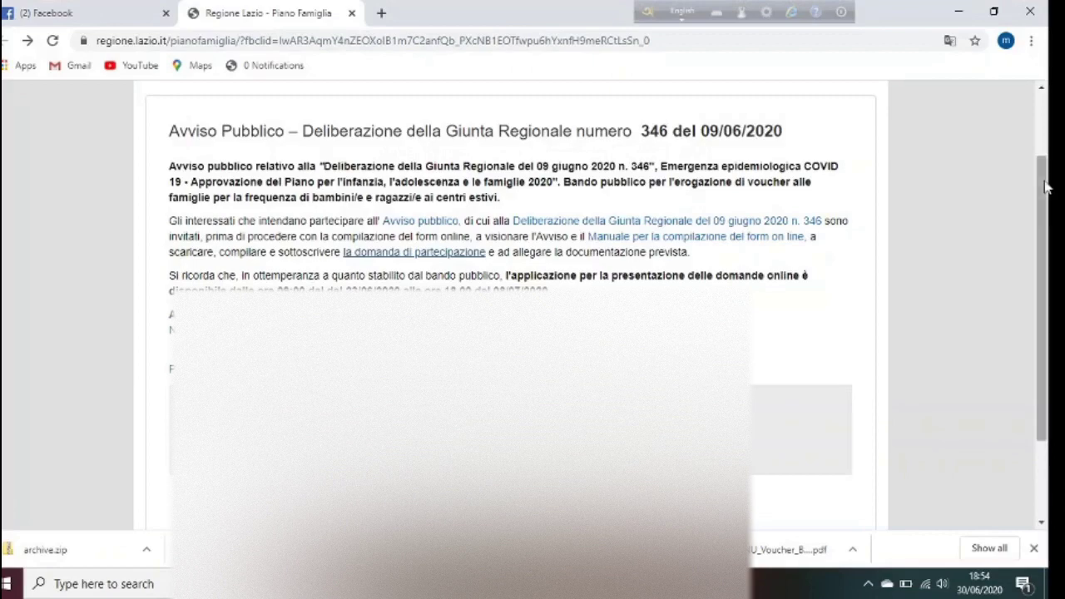
pyautogui.moveTo(1050, 241); pyautogui.dragTo(1050, 210)
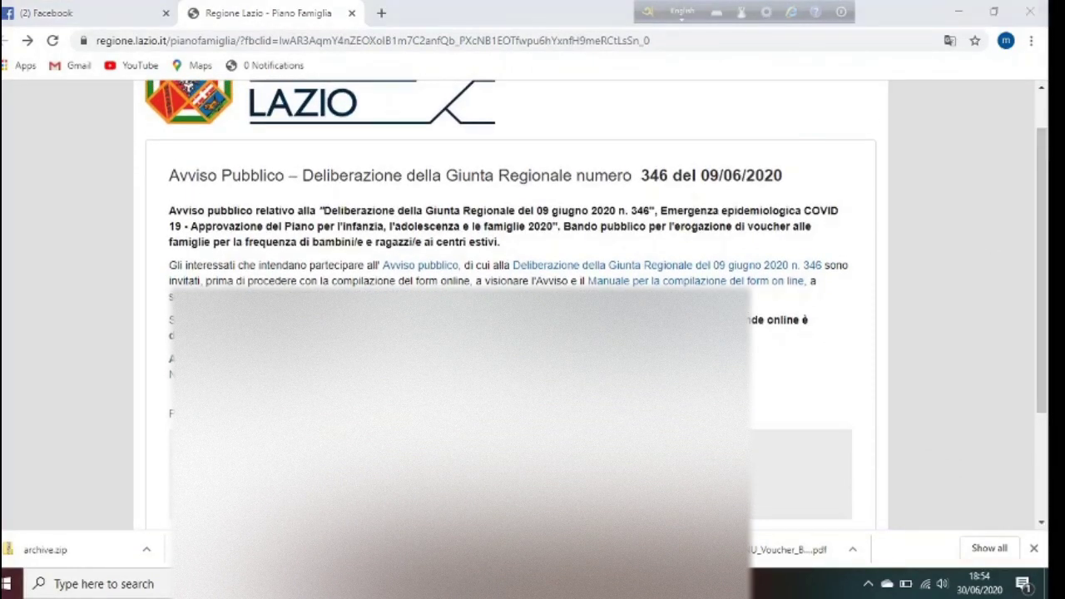
pyautogui.hotkey('alt', 'Tab')
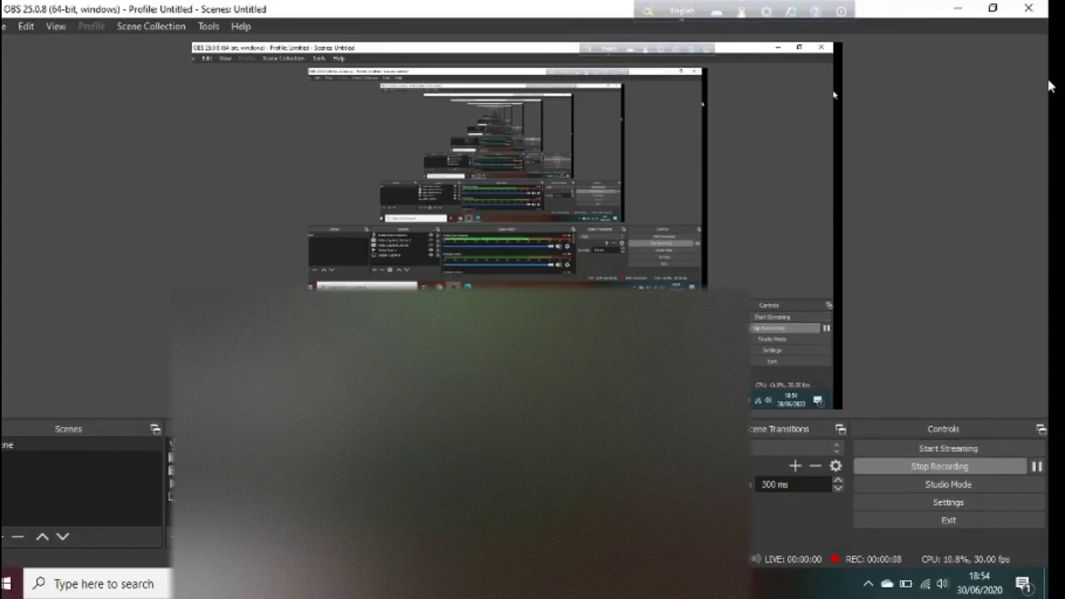
pyautogui.click(958, 8)
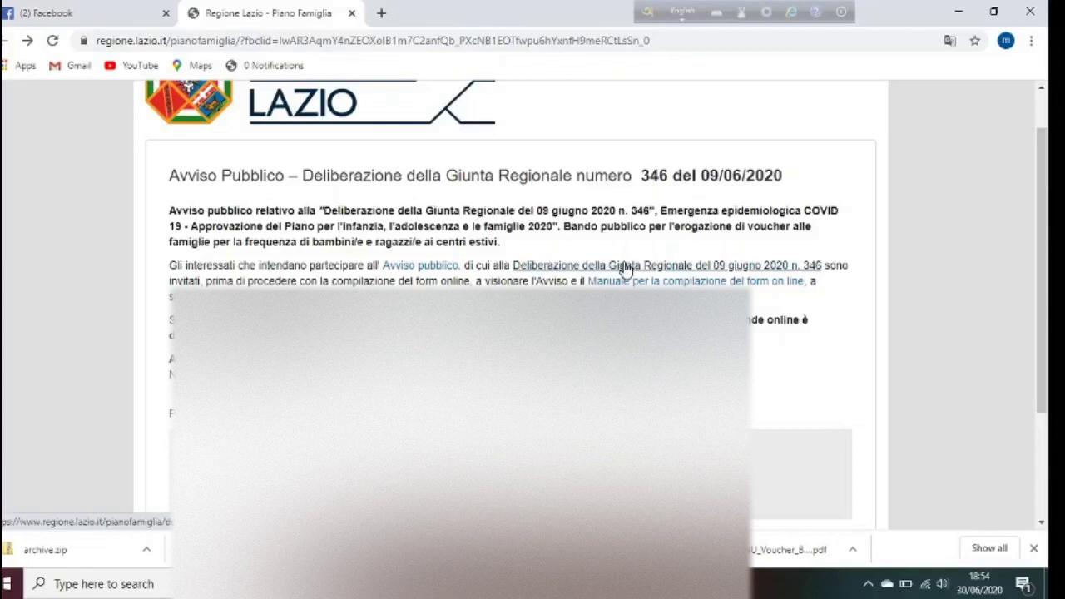
pyautogui.moveTo(1050, 366); pyautogui.dragTo(1050, 383)
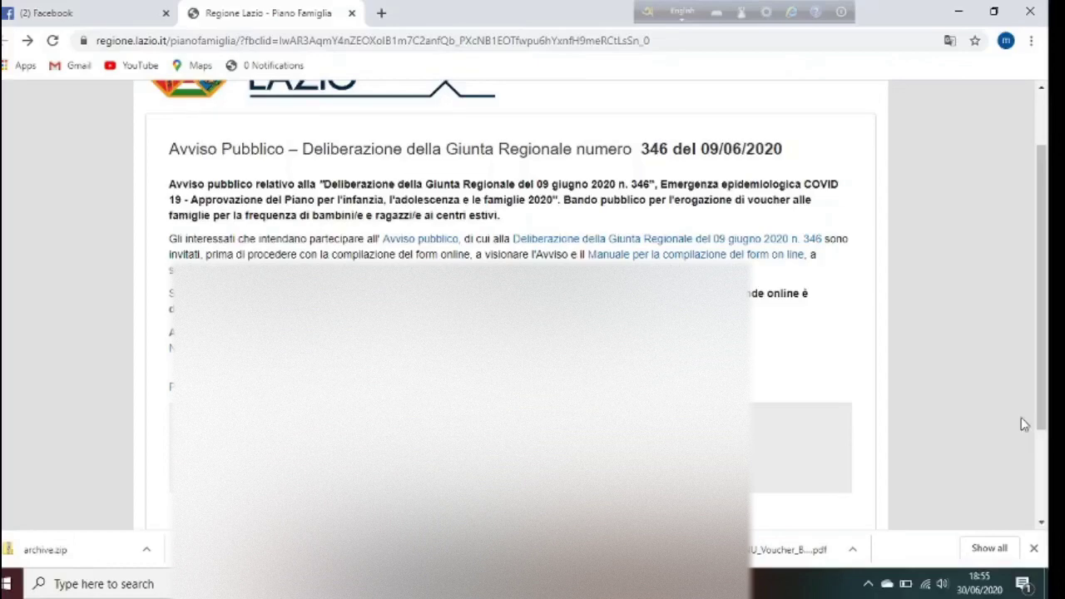
pyautogui.moveTo(1048, 366); pyautogui.dragTo(1048, 418)
pyautogui.scroll(2, 1049, 420)
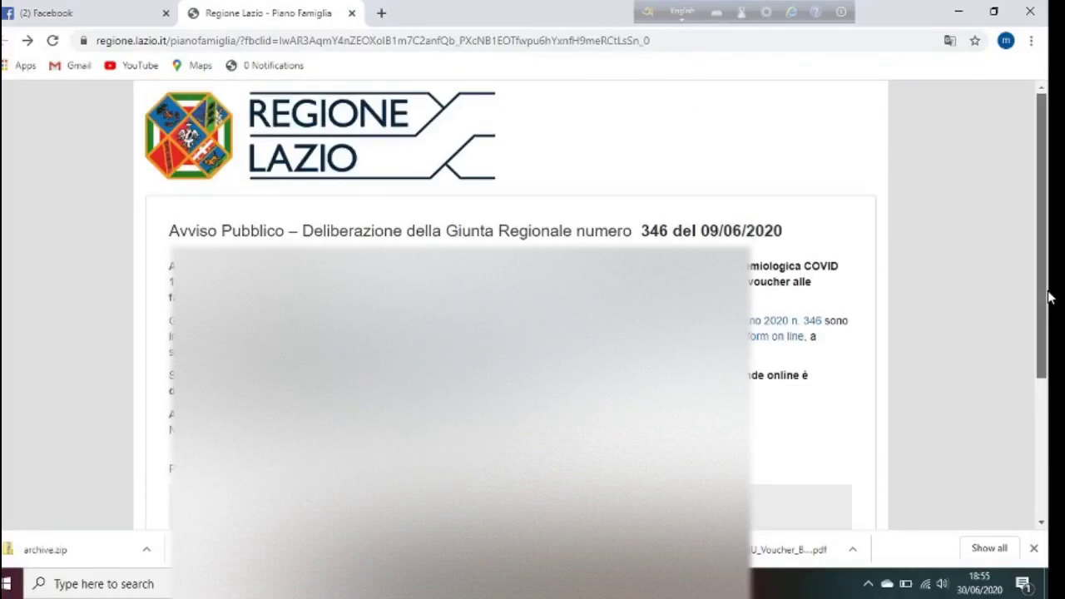
pyautogui.scroll(-1, 1049, 283)
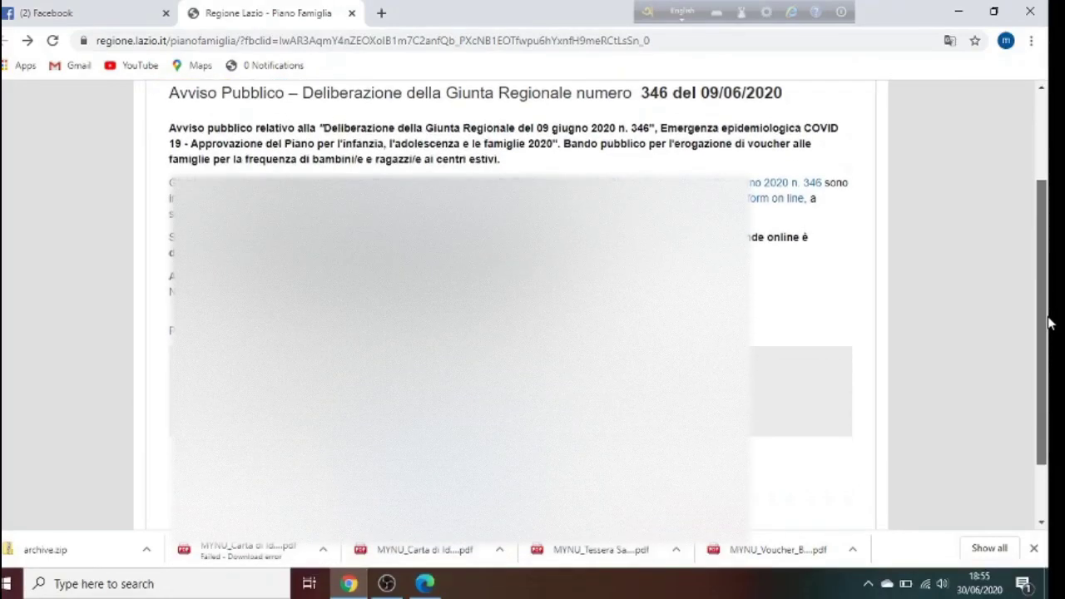
pyautogui.scroll(-1, 1049, 317)
# Open the online application form (domanda.aspx) and choose an answer for question 1
pyautogui.click(769, 188)
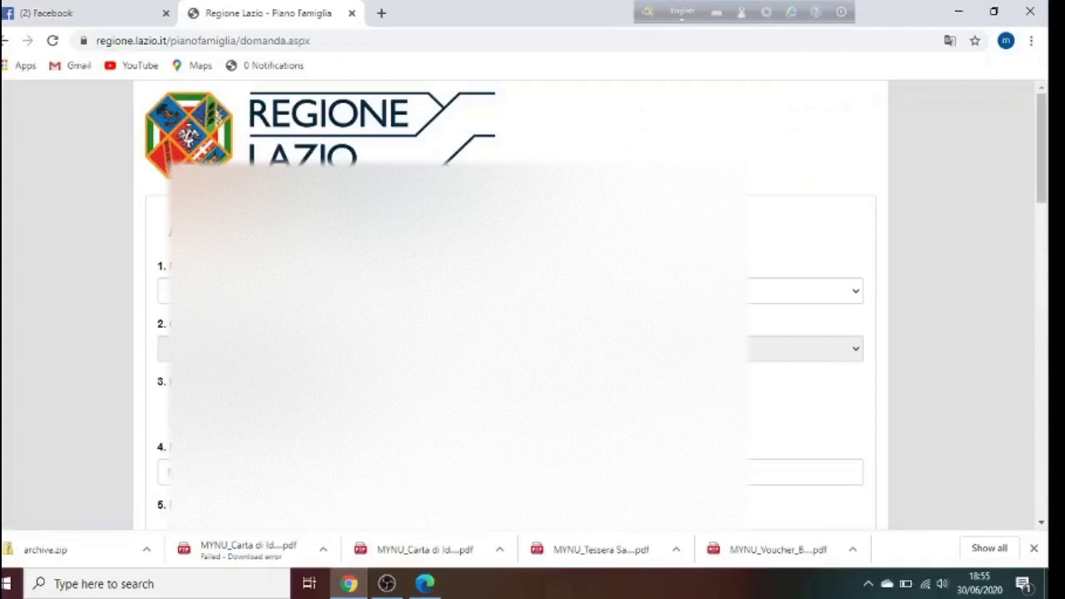
pyautogui.click(804, 291)
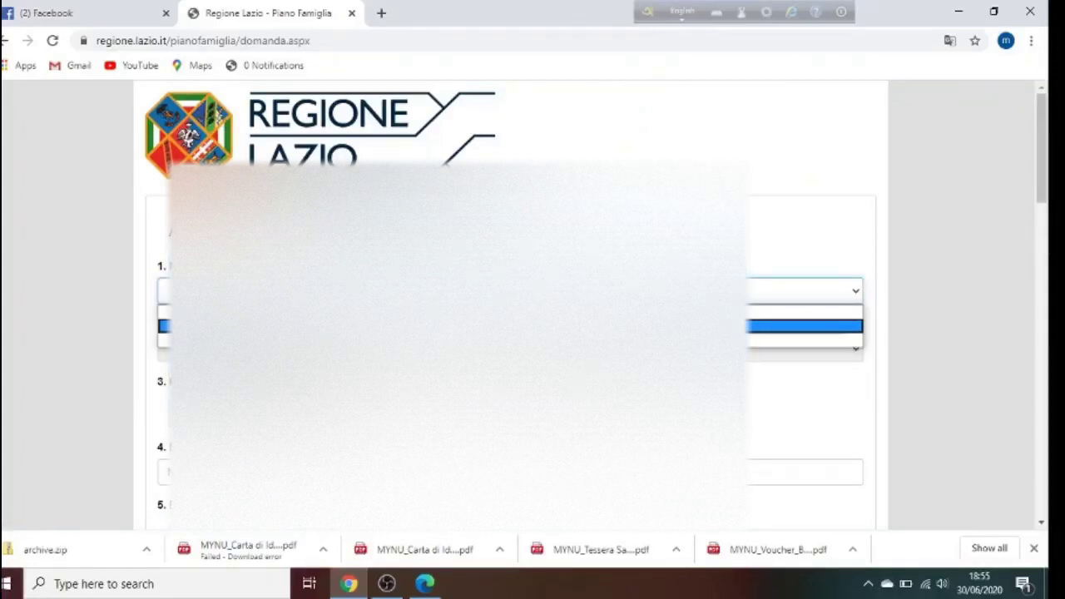
pyautogui.click(804, 325)
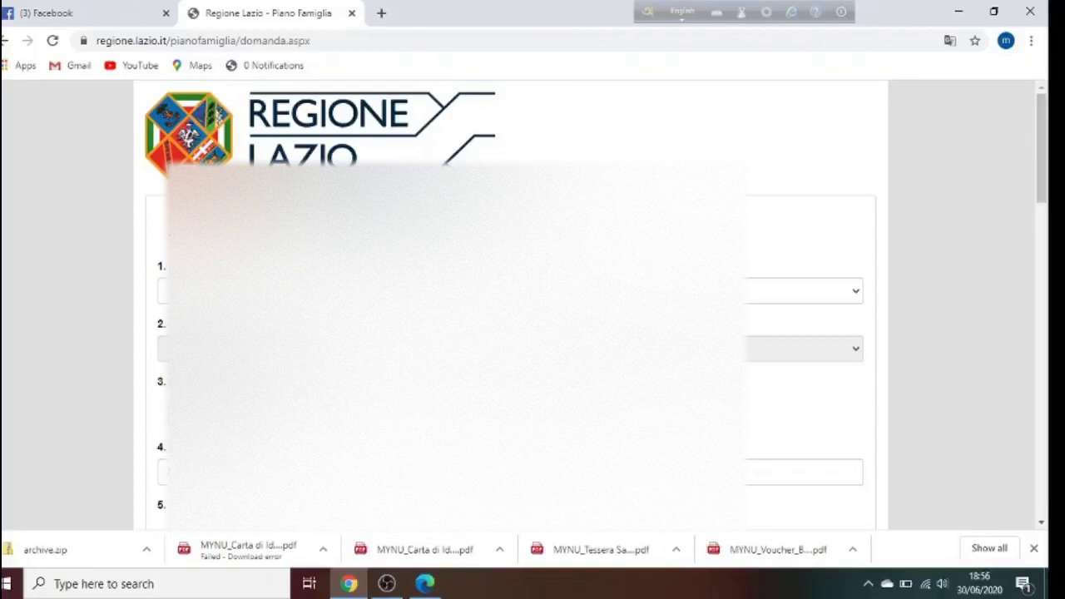
# Leave field 4 empty and scroll further down the form
pyautogui.click(804, 472)
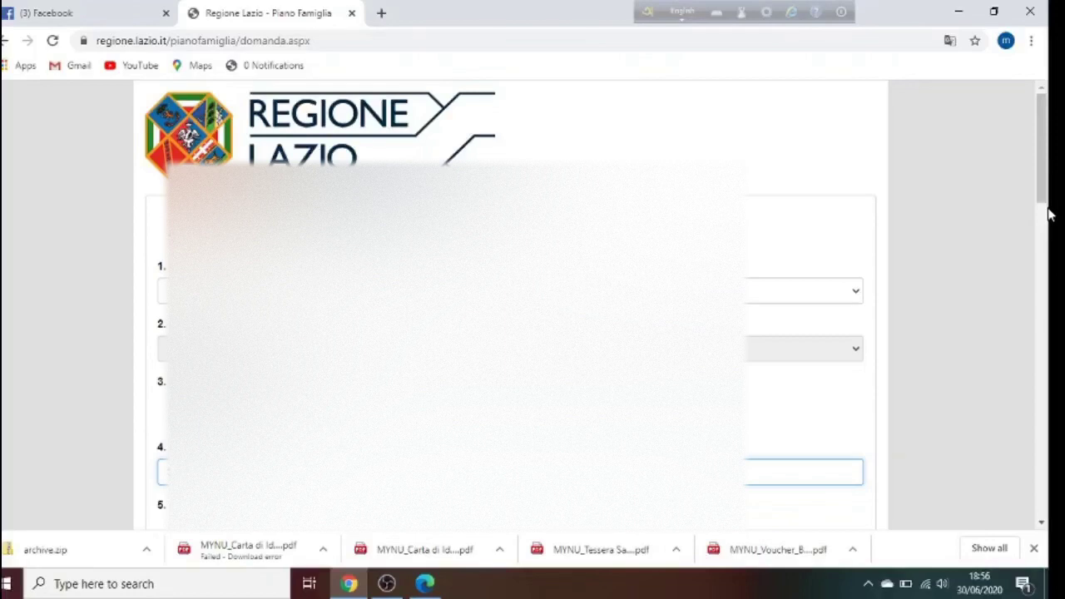
pyautogui.click(1010, 294)
pyautogui.scroll(-3, 1011, 294)
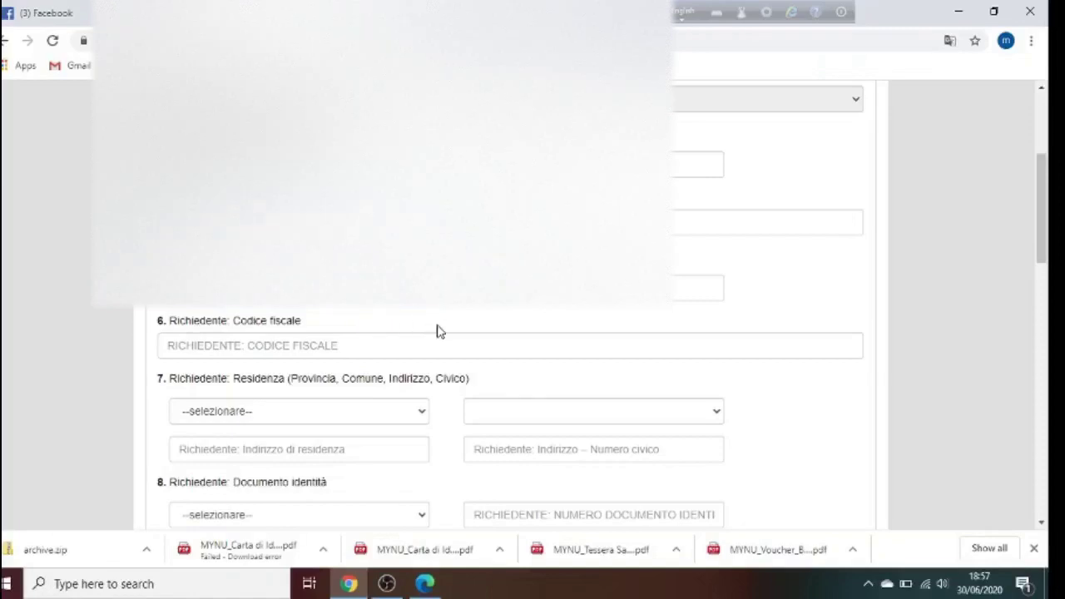
# Enter the applicant's tax code in field 6, 'Richiedente: Codice fiscale'
pyautogui.click(699, 288)
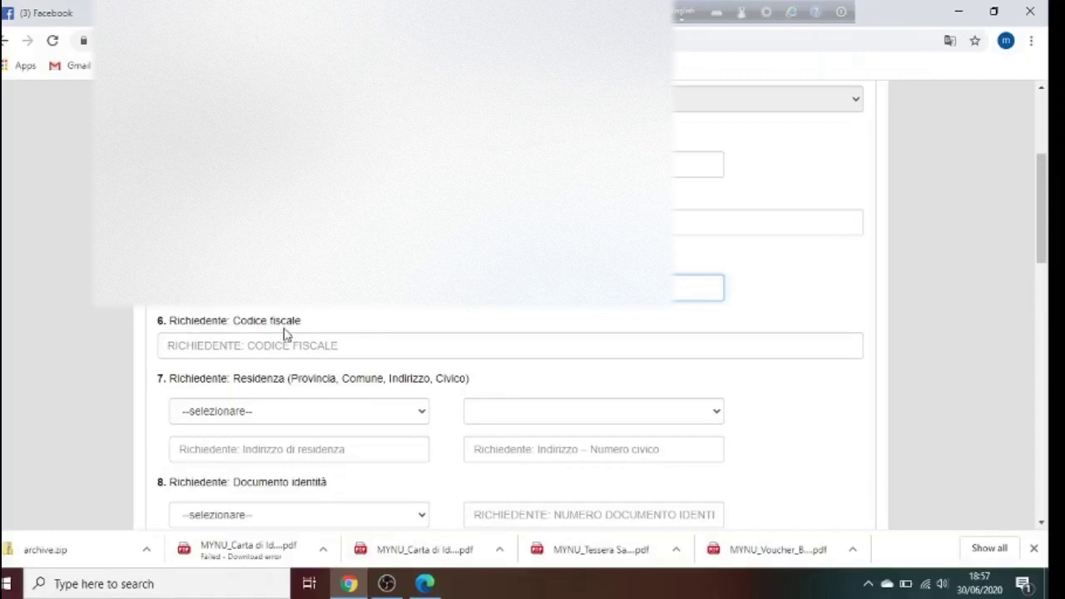
pyautogui.click(307, 343)
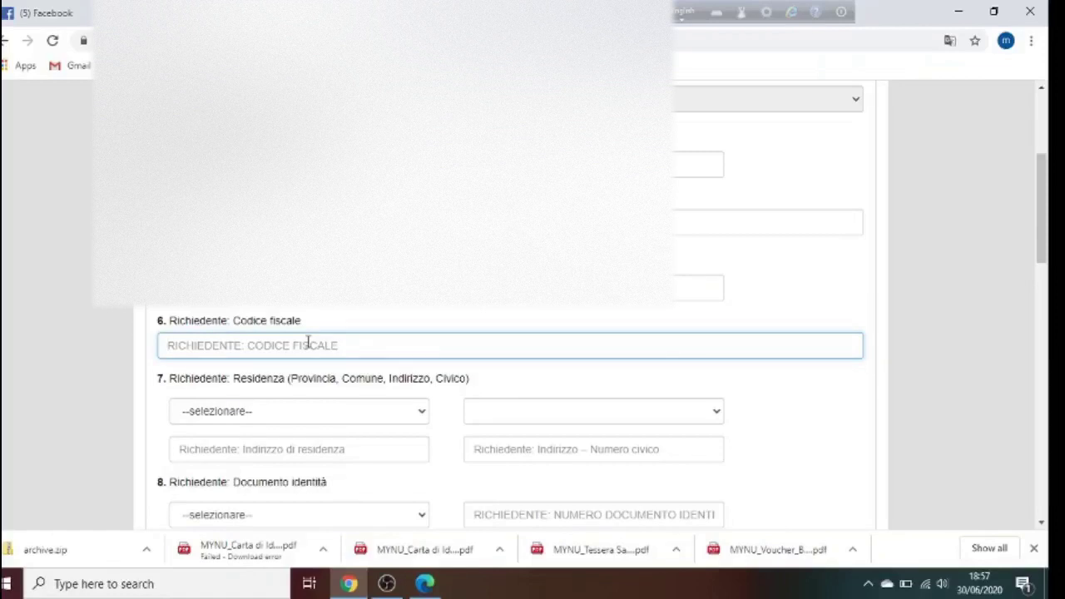
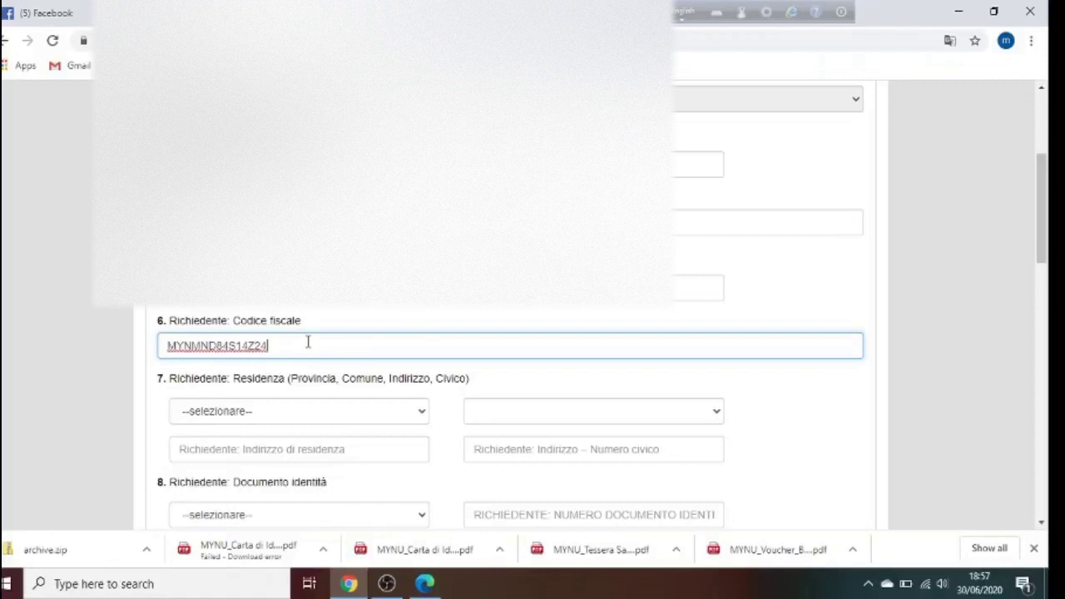
pyautogui.click(533, 377)
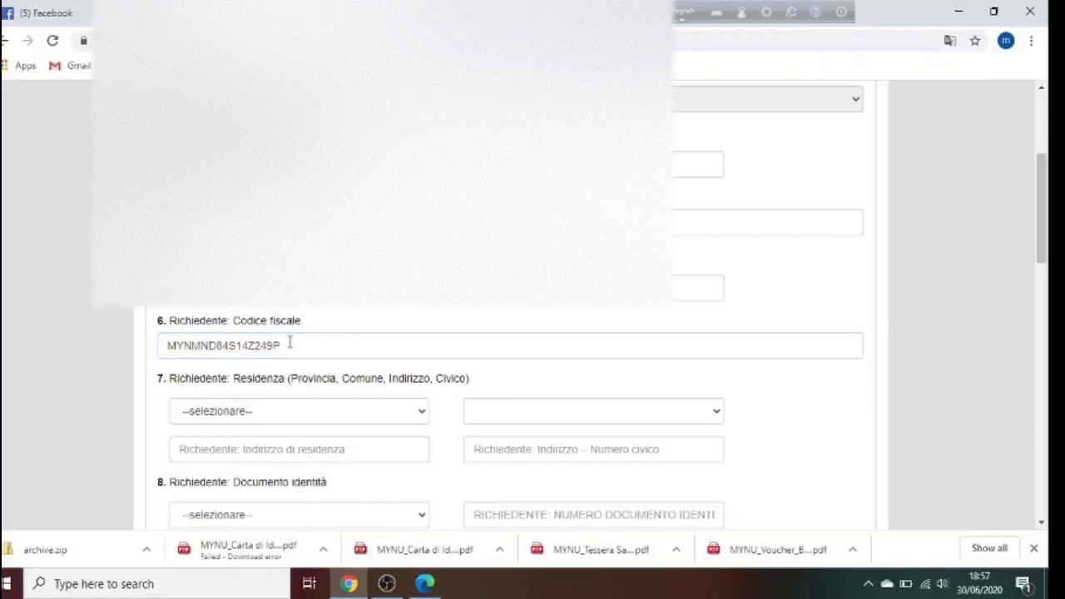
# Set the residence province to Roma and the comune to Roma
pyautogui.click(331, 417)
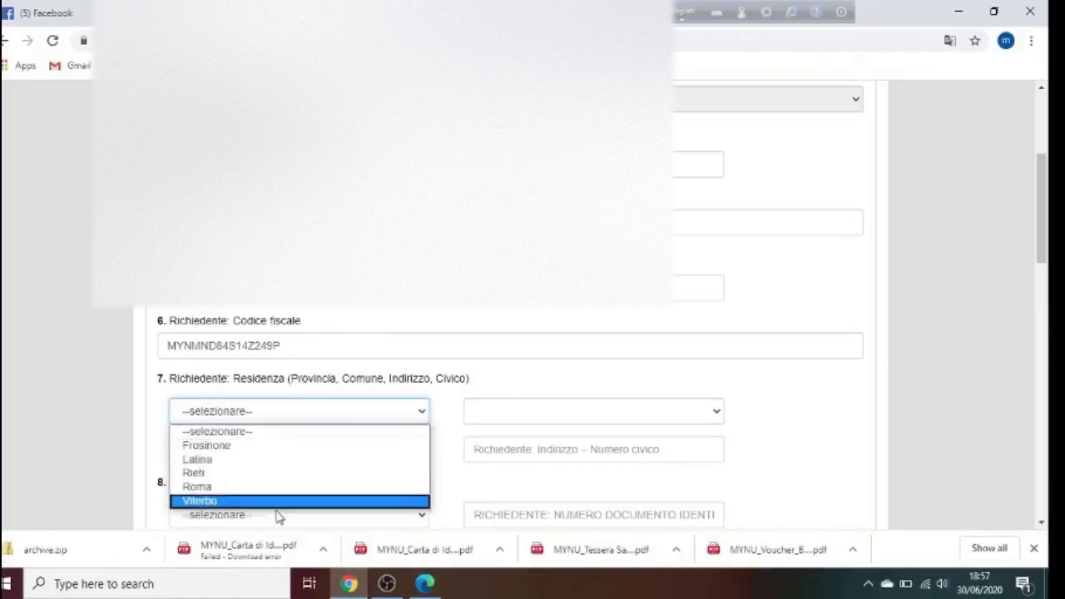
pyautogui.click(239, 489)
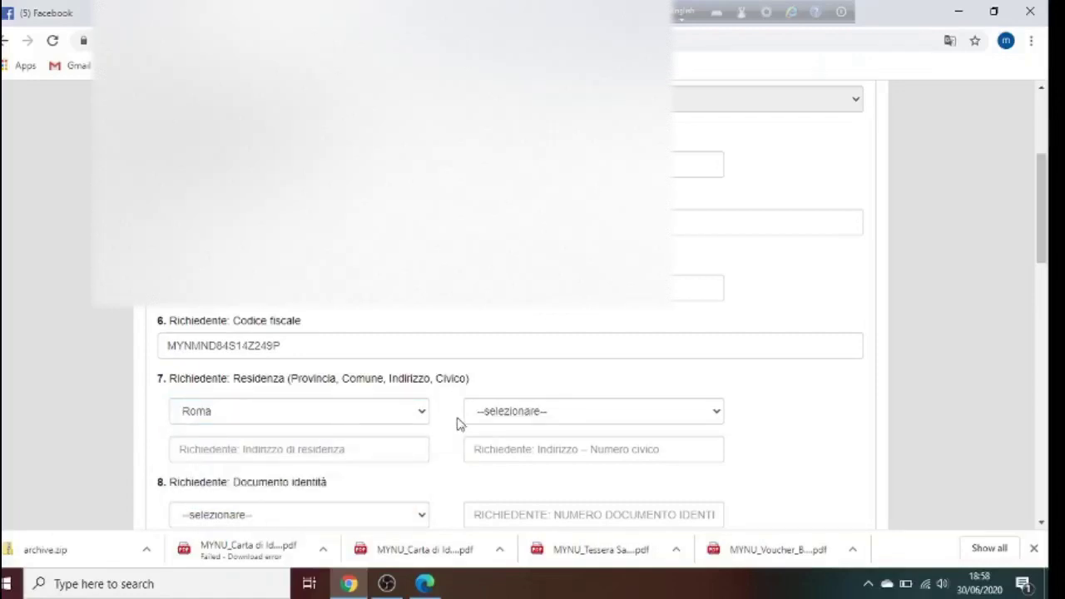
pyautogui.click(561, 423)
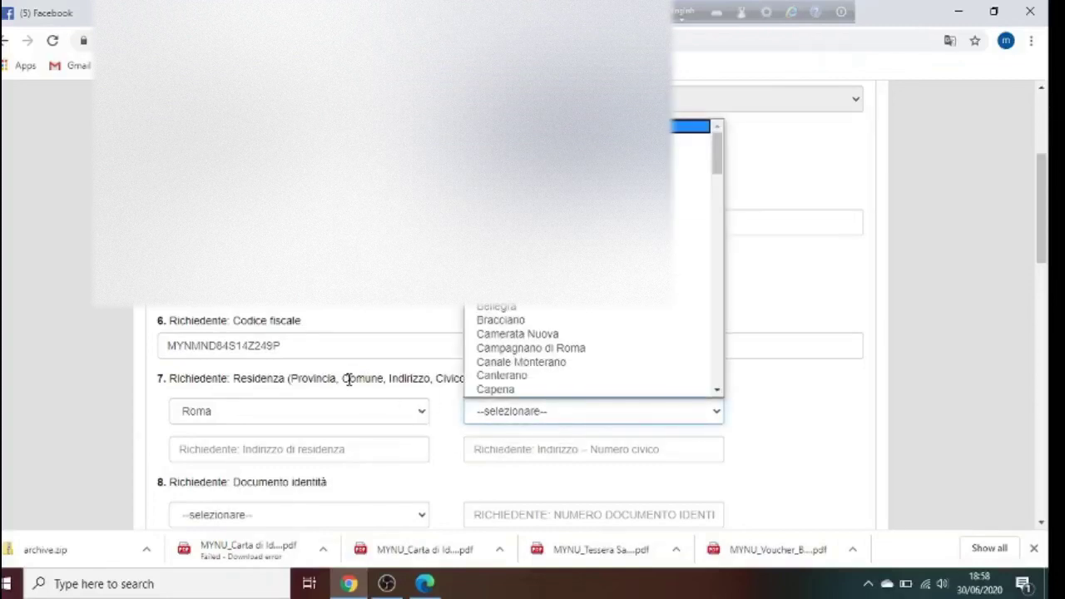
pyautogui.scroll(-2, 491, 399)
pyautogui.write('ro')
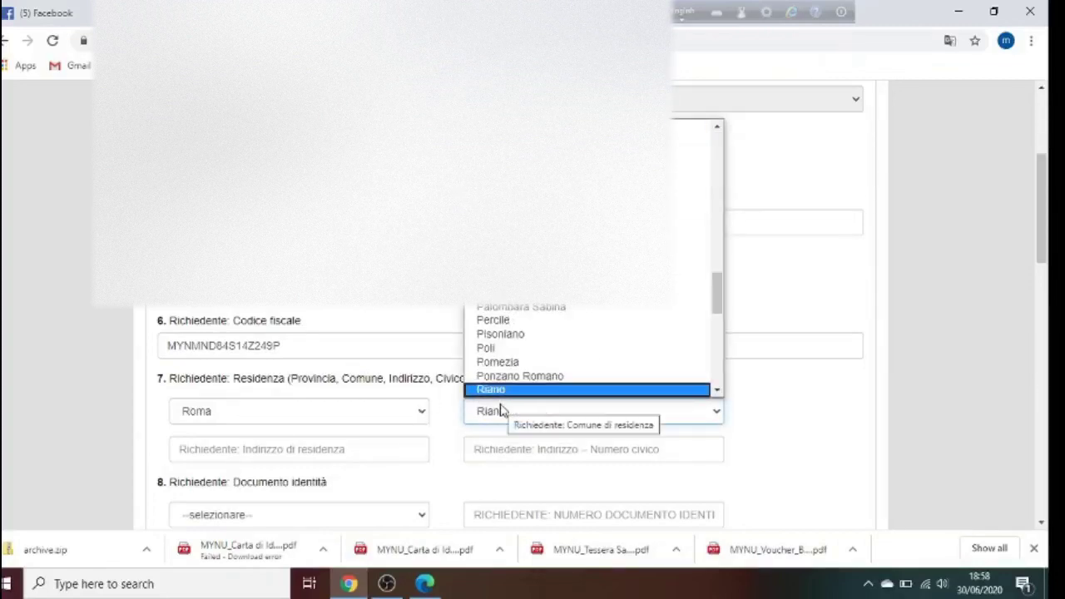
pyautogui.press('Down')
pyautogui.press('Down')
pyautogui.press('Down')
pyautogui.press('Down')
pyautogui.press('Down')
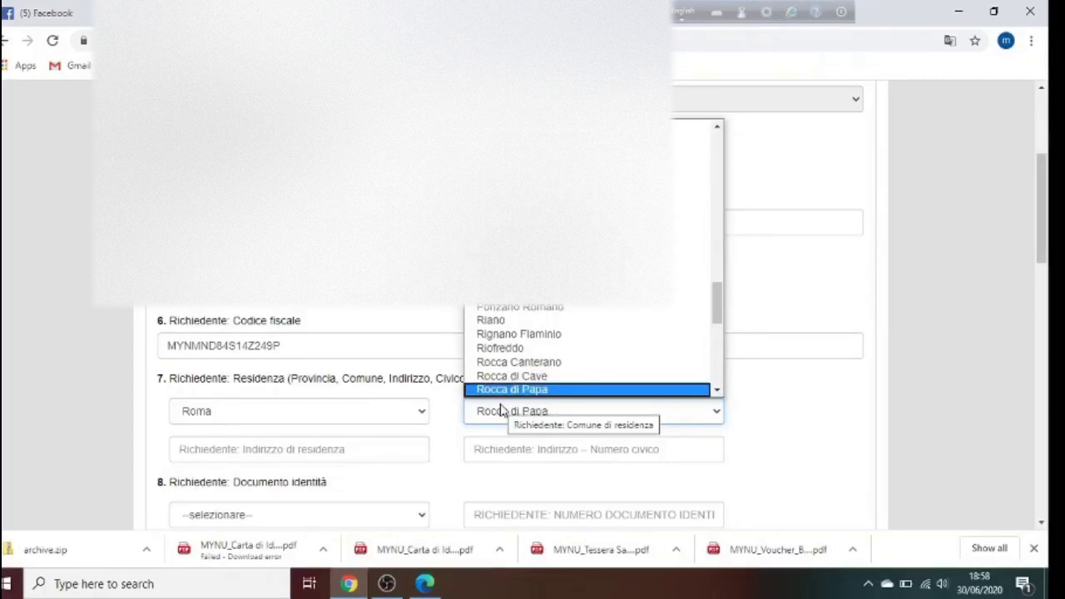
pyautogui.press('Down')
pyautogui.press('Down')
pyautogui.press('Down')
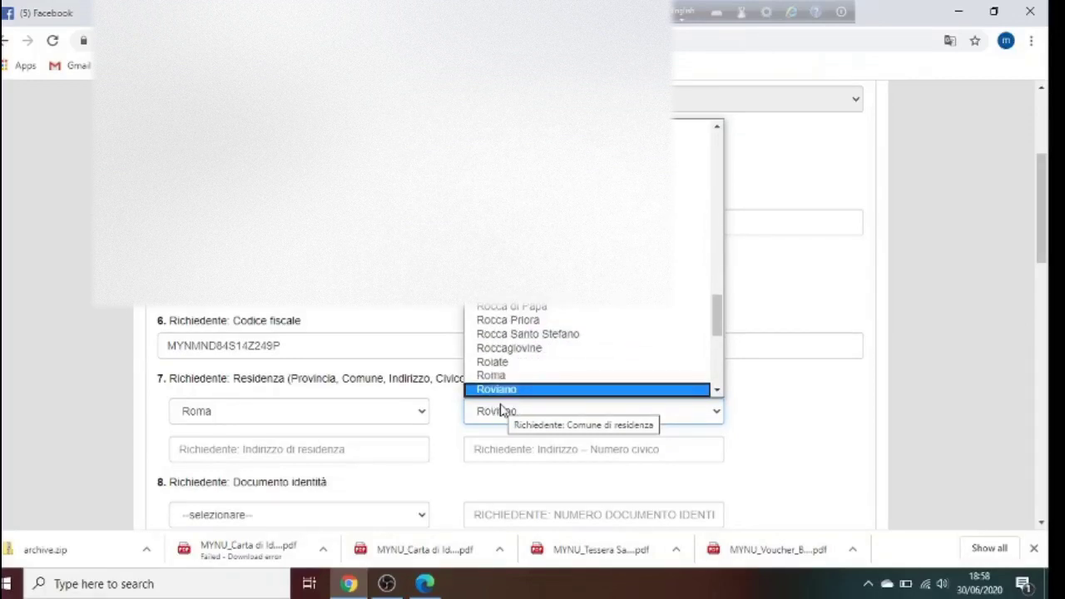
pyautogui.press('Up')
pyautogui.press('Return')
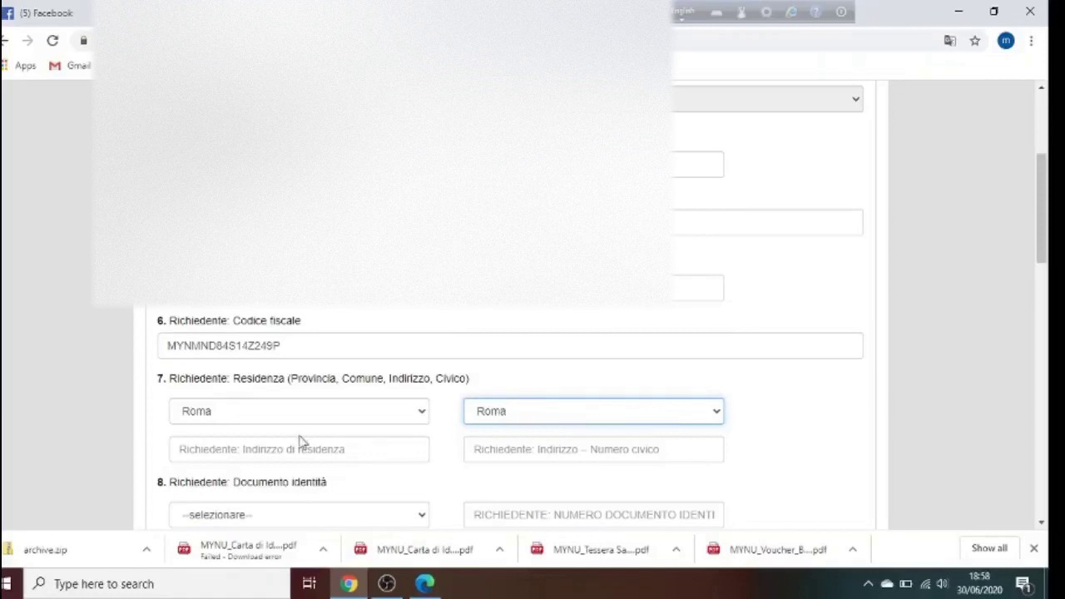
# Fill in the applicant's residence street address and house number
pyautogui.click(298, 450)
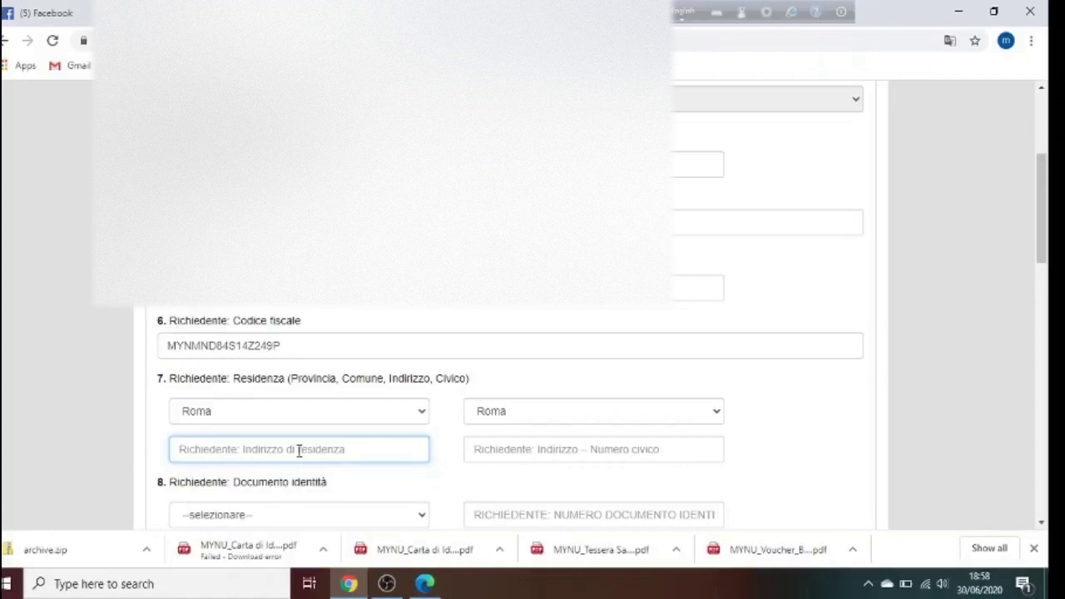
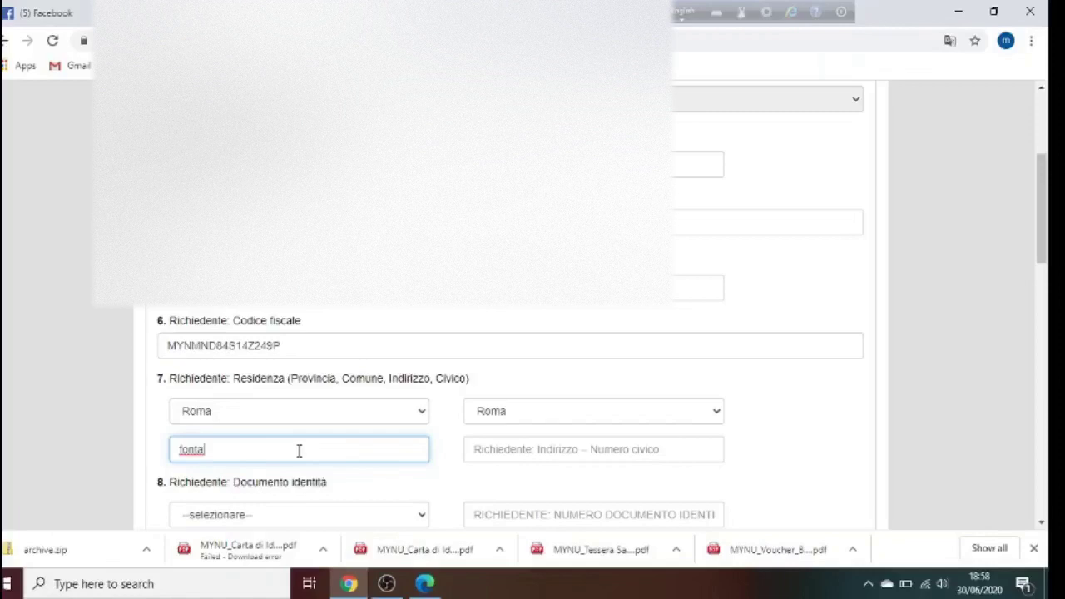
pyautogui.click(566, 452)
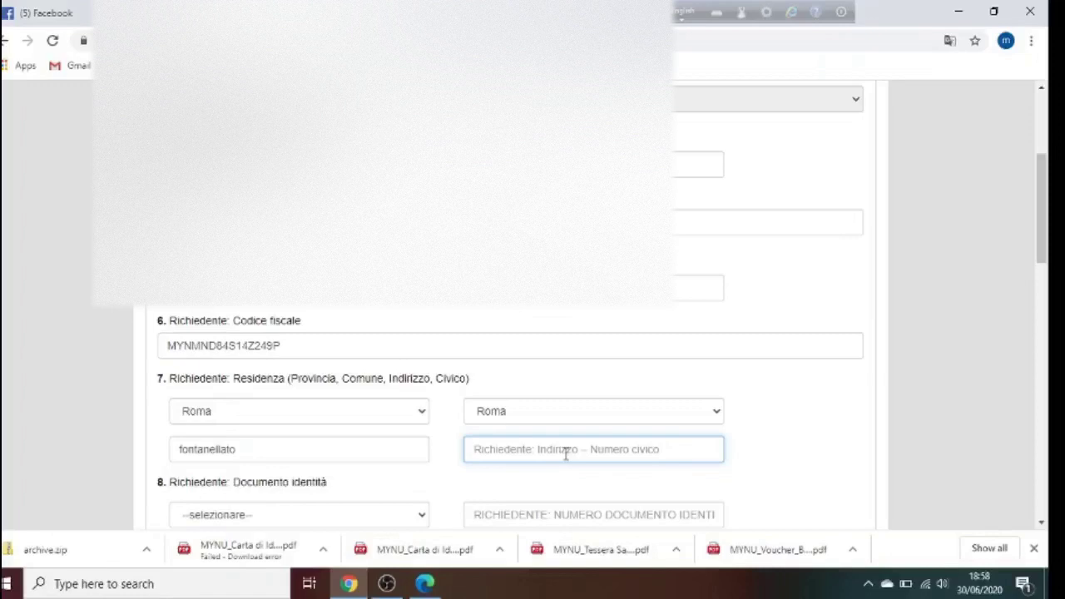
pyautogui.write('6')
pyautogui.press('BackSpace')
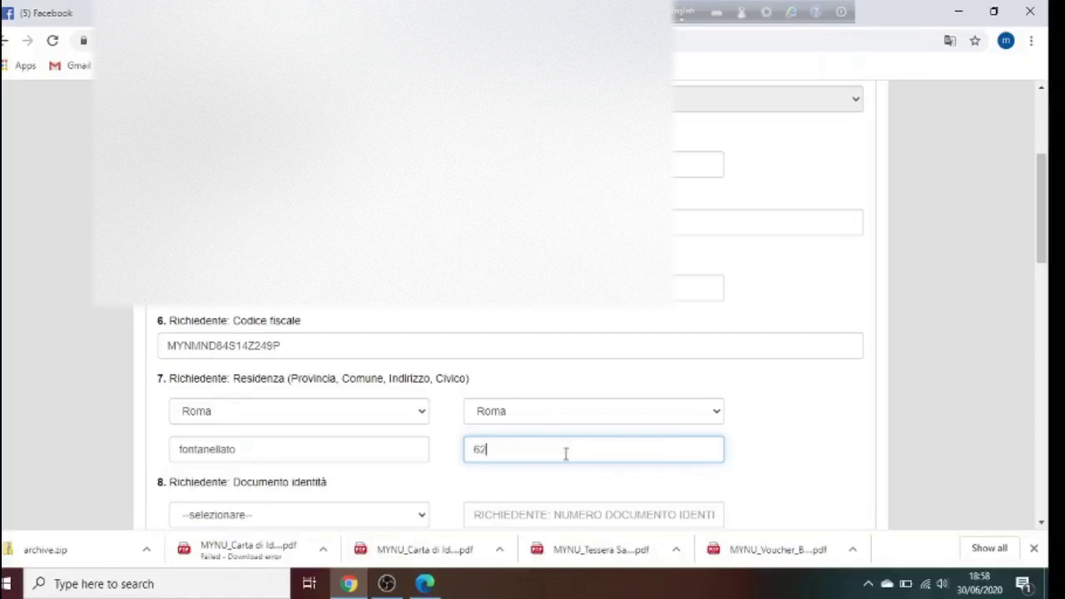
# Choose CARTA DI IDENTITA' as the applicant's identity document and enter its document number
pyautogui.moveTo(1047, 257); pyautogui.dragTo(1047, 299)
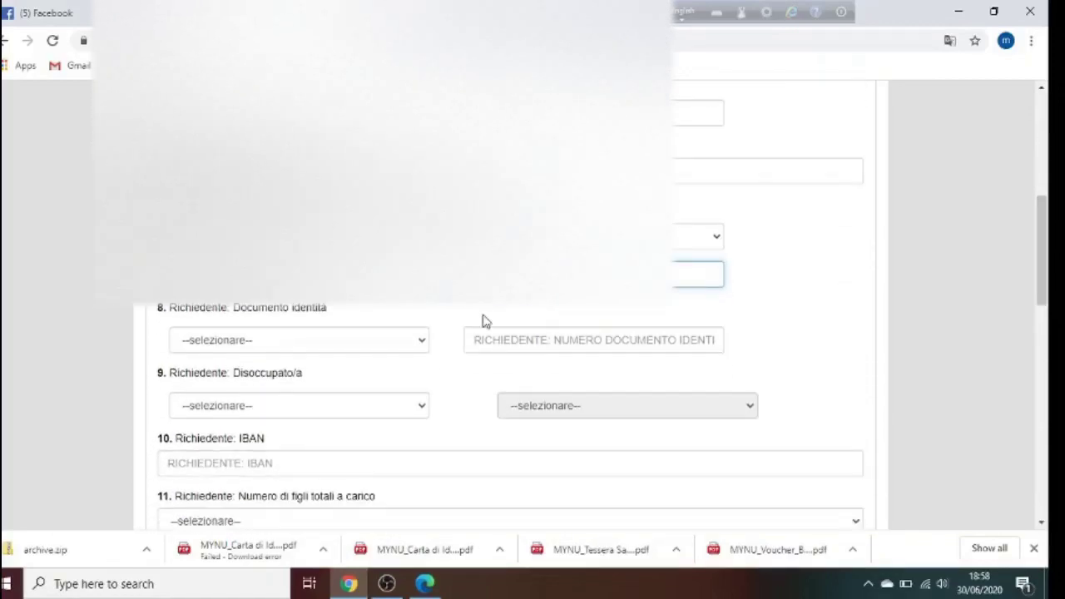
pyautogui.click(393, 343)
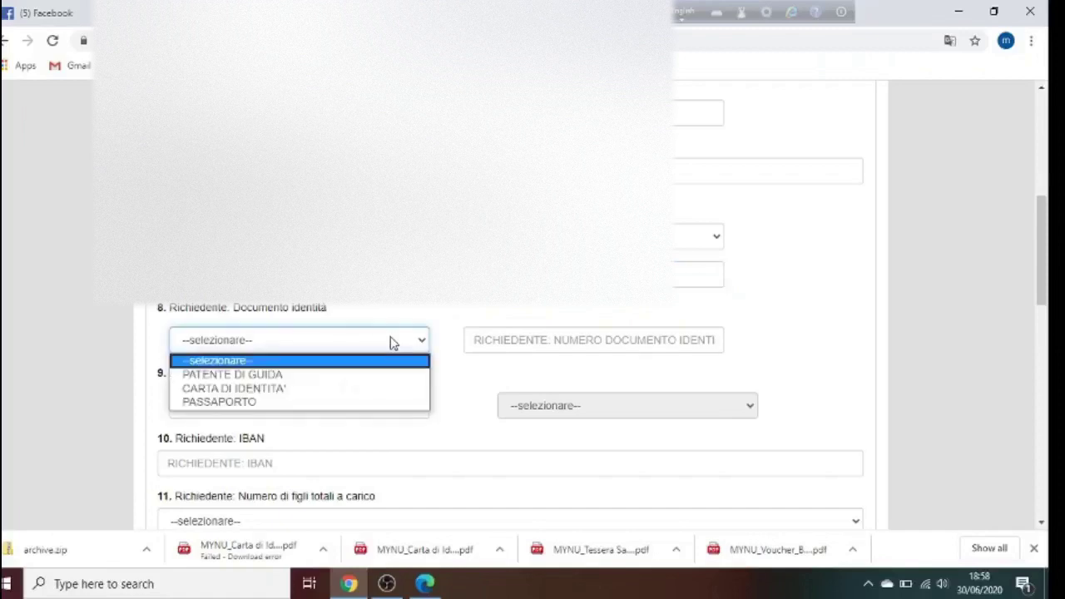
pyautogui.click(268, 394)
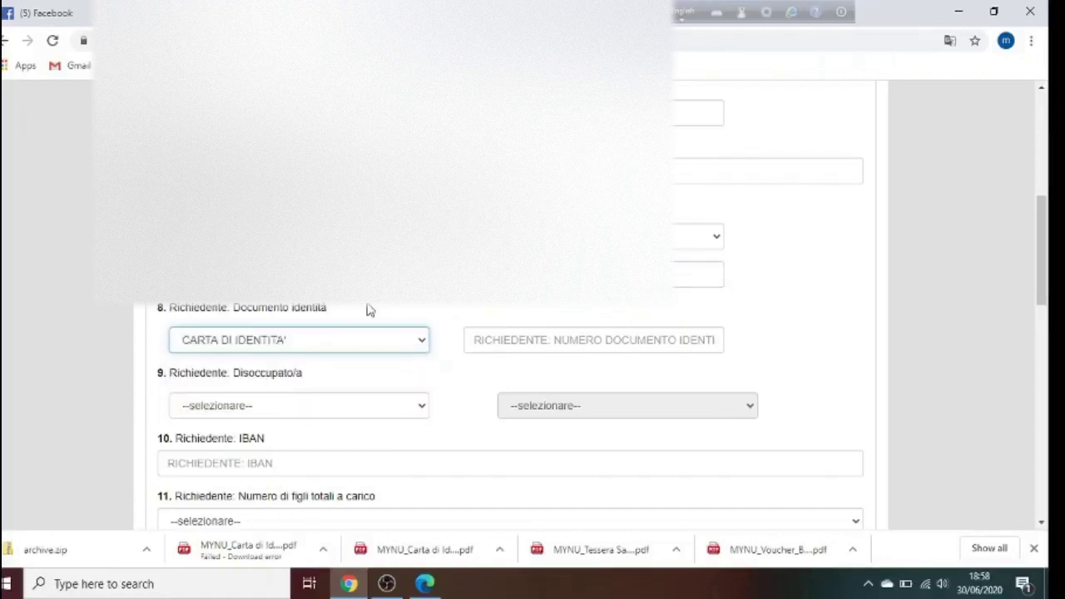
pyautogui.click(353, 348)
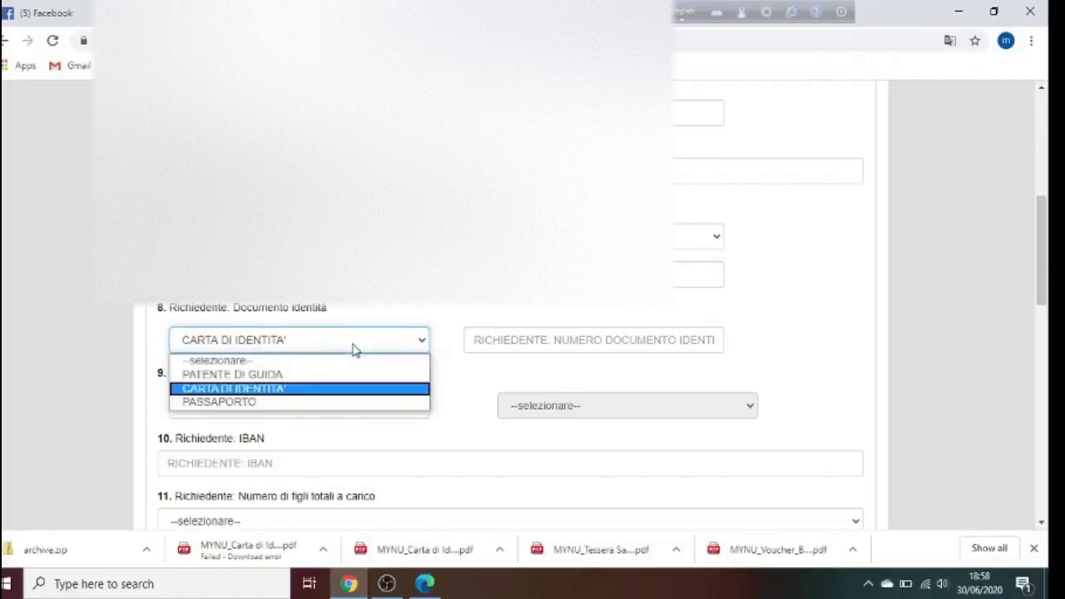
pyautogui.click(284, 389)
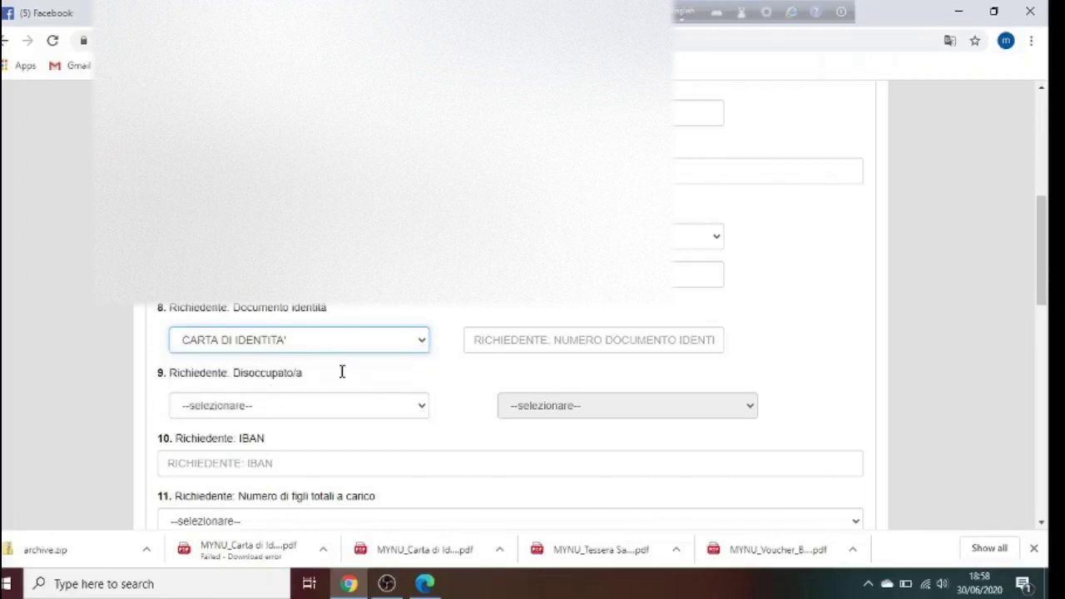
pyautogui.click(533, 343)
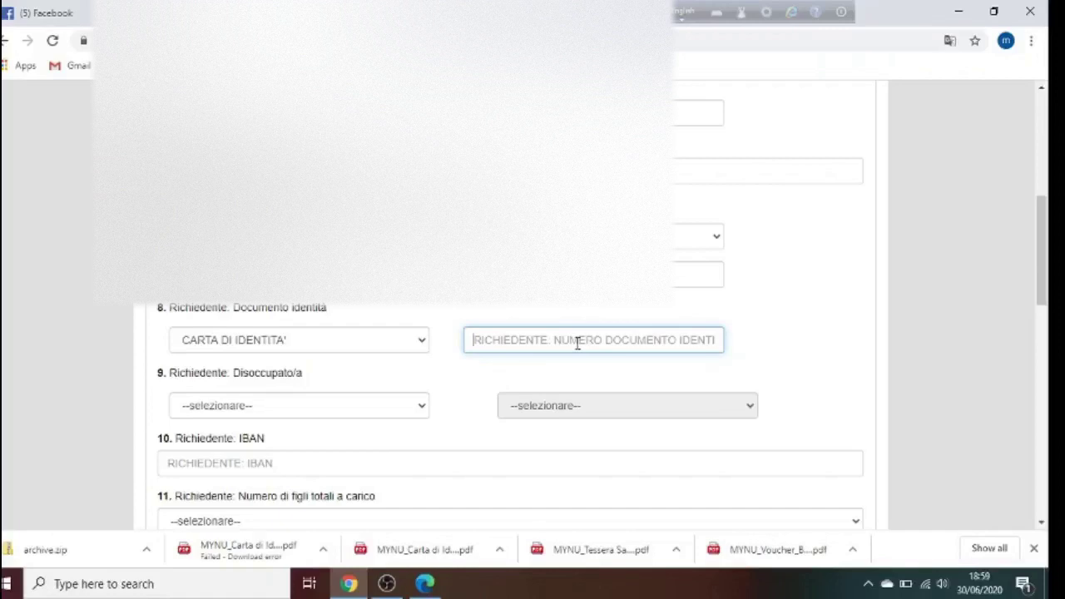
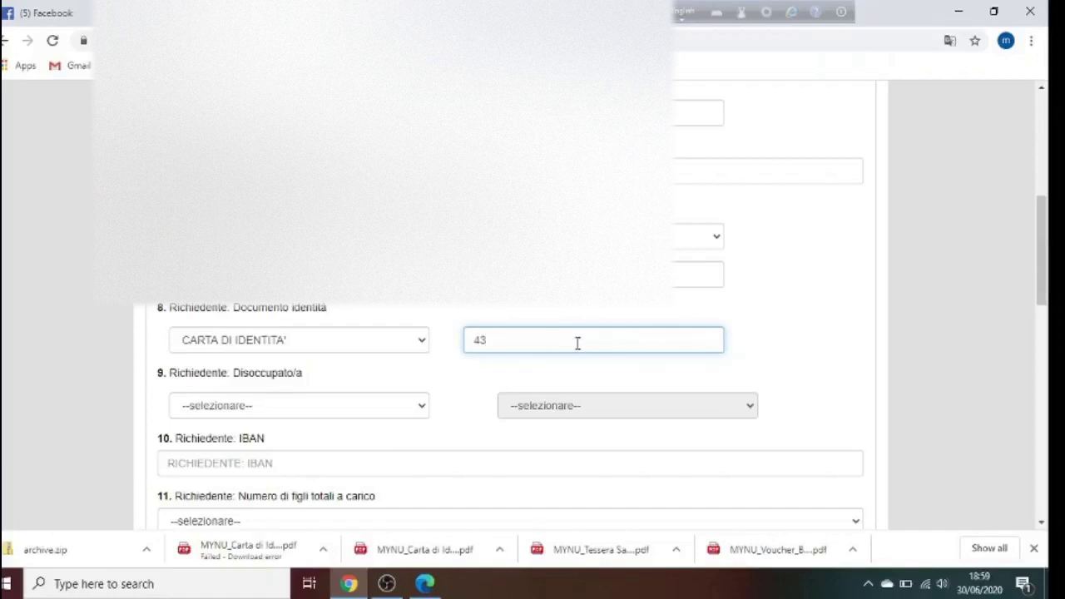
pyautogui.click(331, 410)
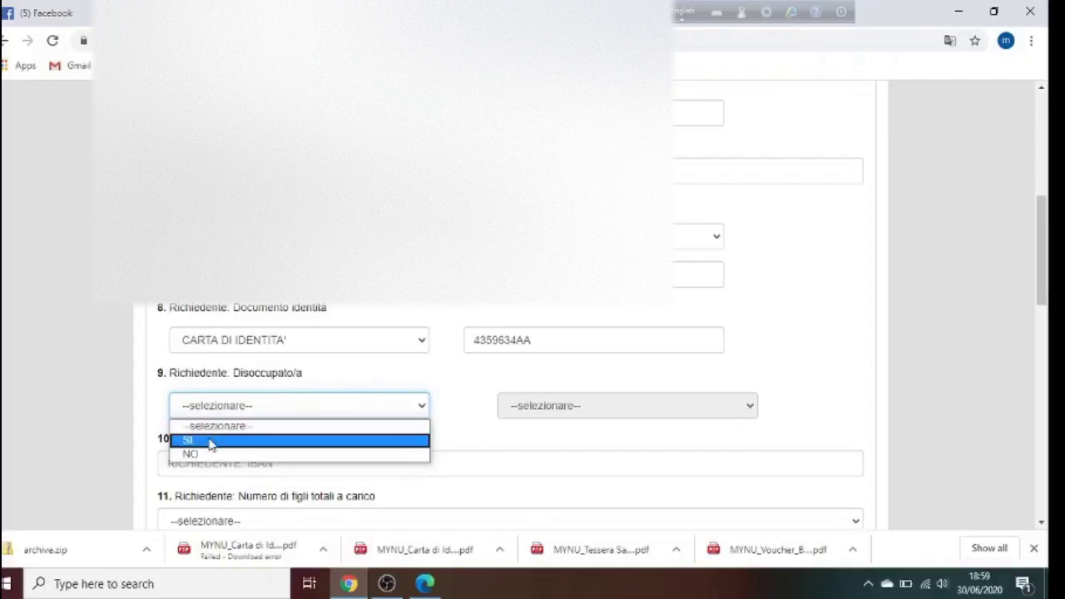
# Answer NO to the Disoccupato/a question in field 9
pyautogui.click(211, 454)
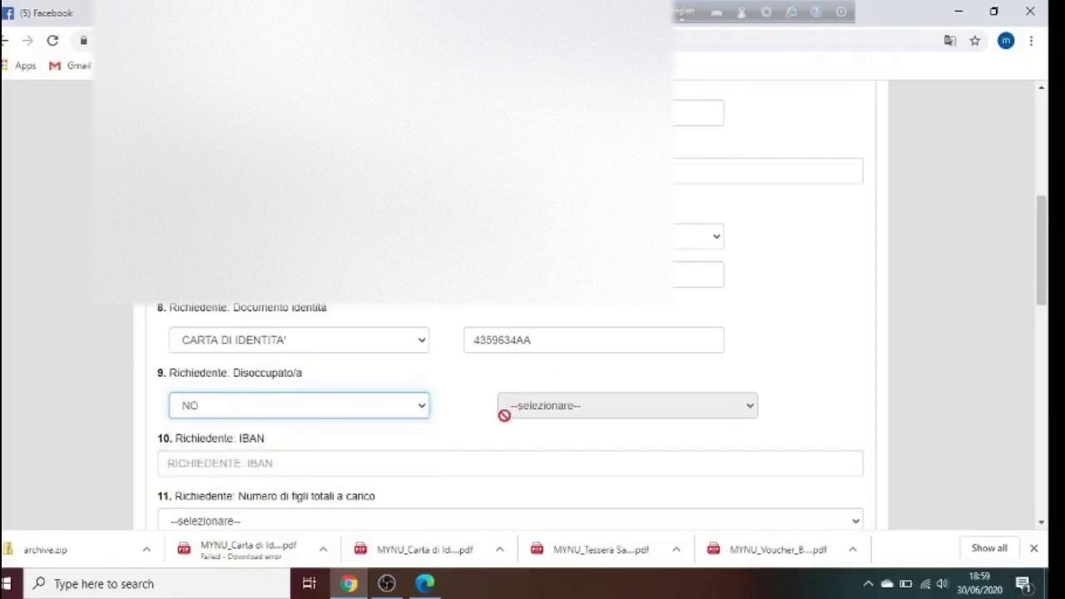
pyautogui.click(540, 403)
pyautogui.click(344, 406)
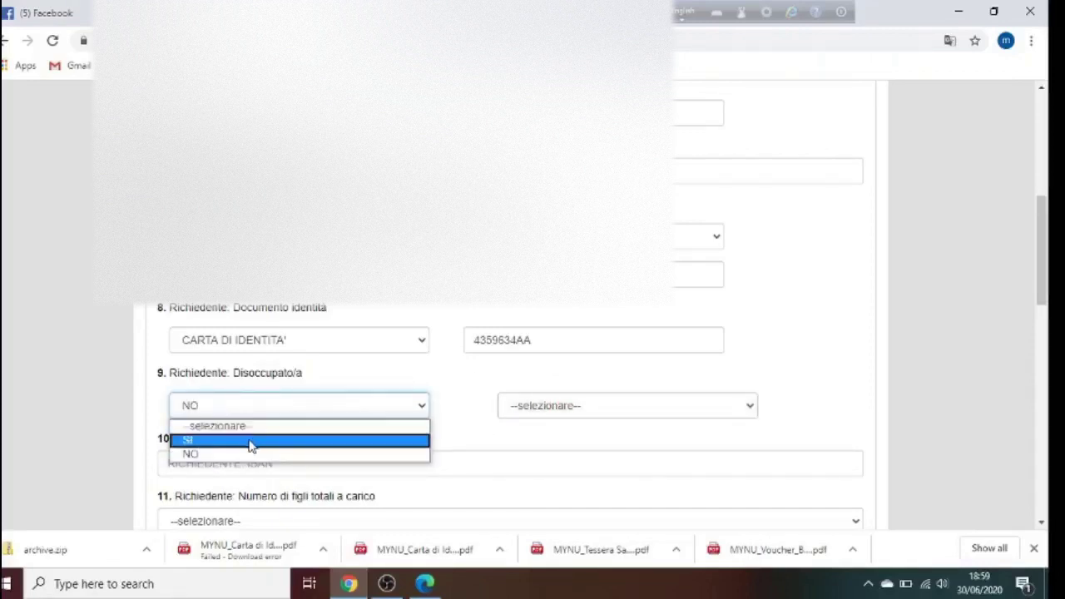
pyautogui.click(249, 455)
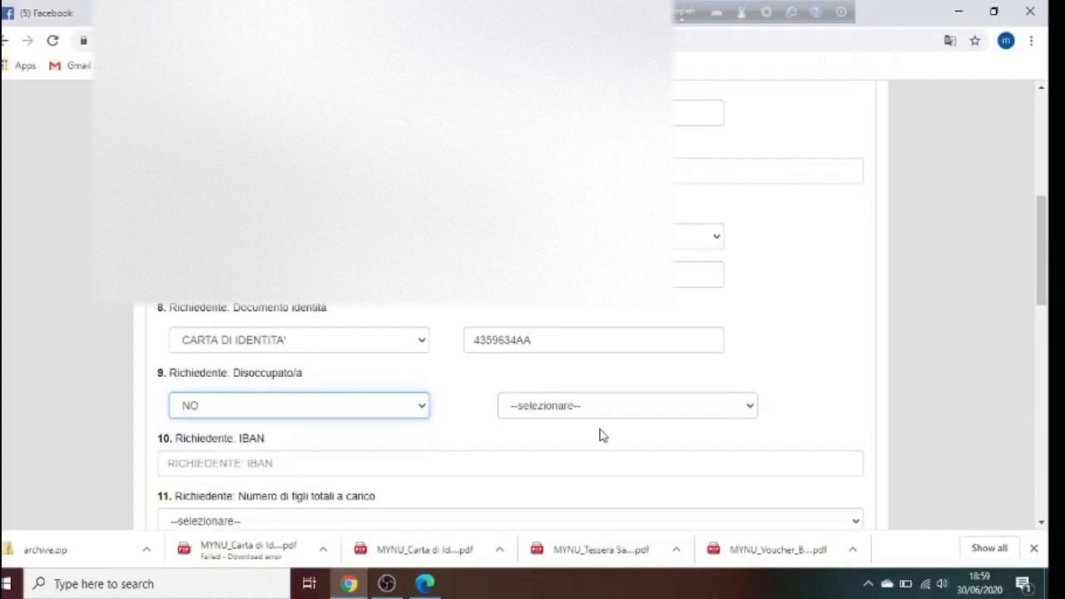
pyautogui.moveTo(1049, 304); pyautogui.dragTo(1048, 346)
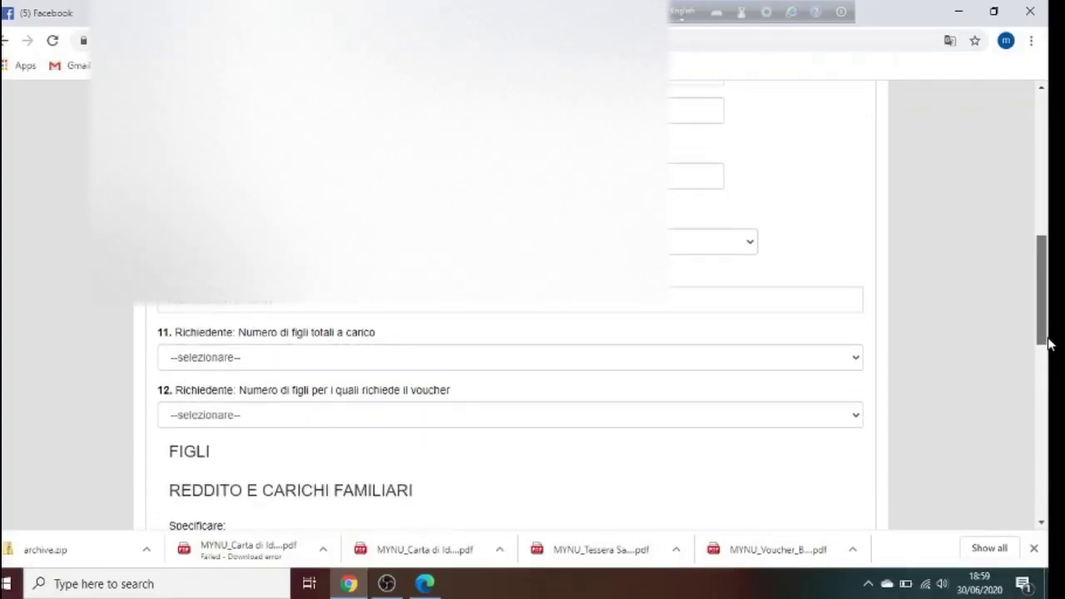
pyautogui.click(475, 306)
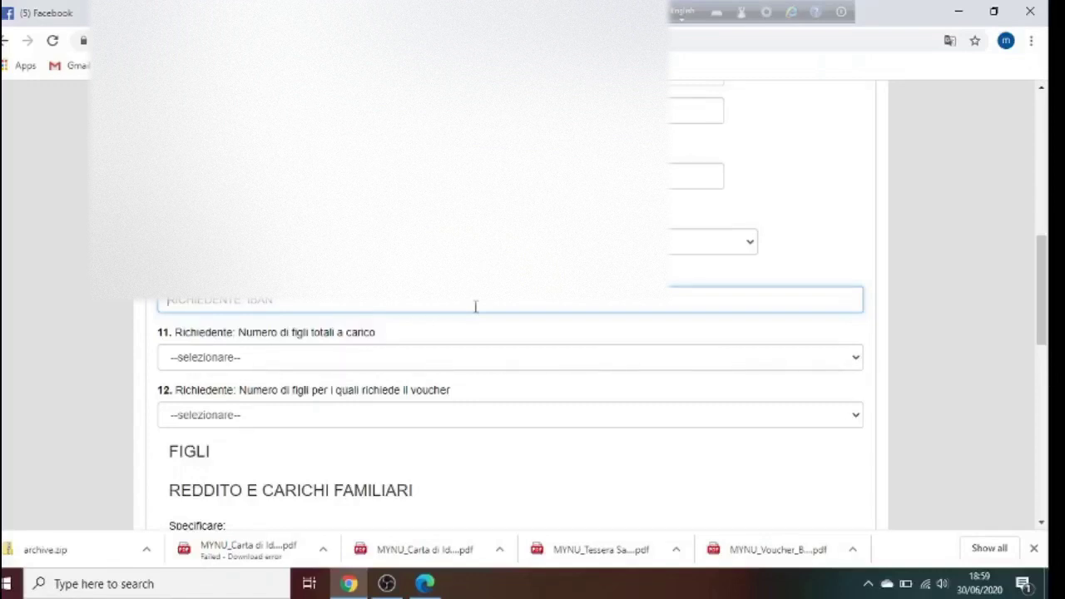
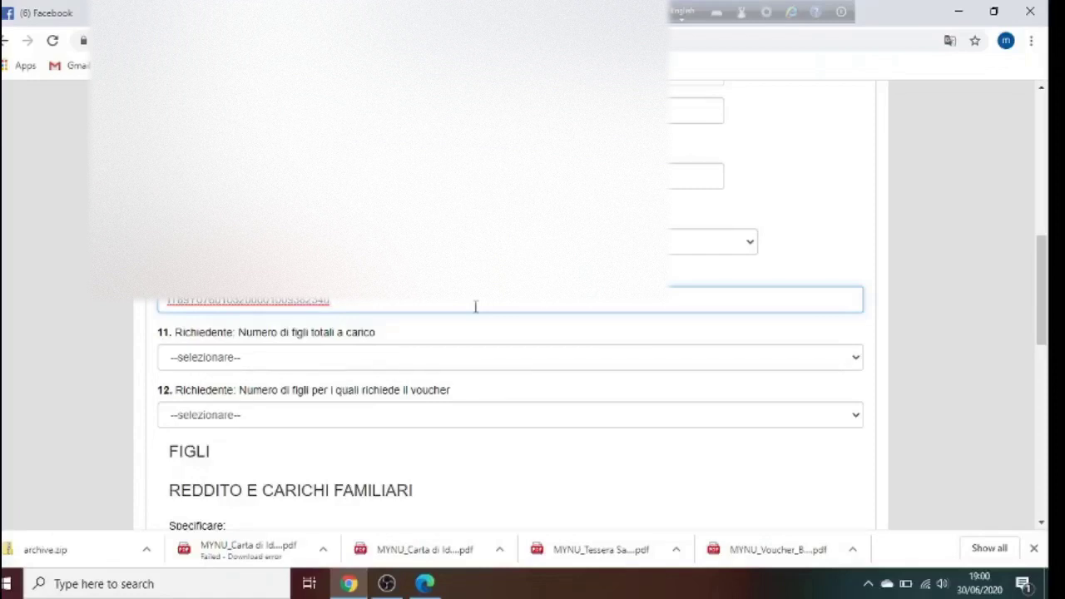
# Enter the applicant's IBAN in the Richiedente: IBAN field
pyautogui.click(477, 363)
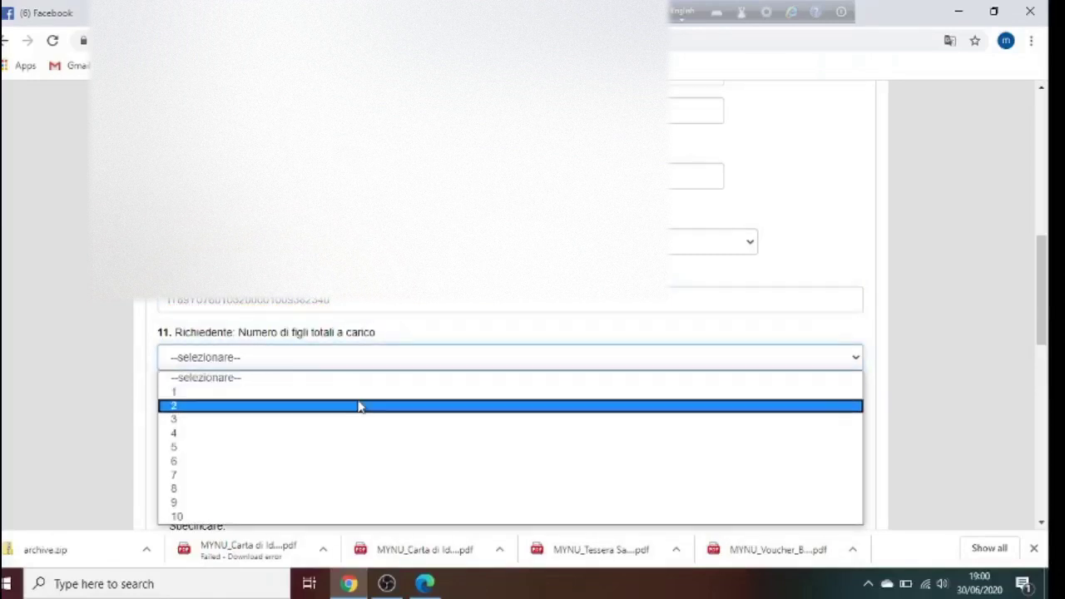
# Set field 11 (figli a carico) and field 12 (figli per il voucher) both to 2
pyautogui.click(360, 406)
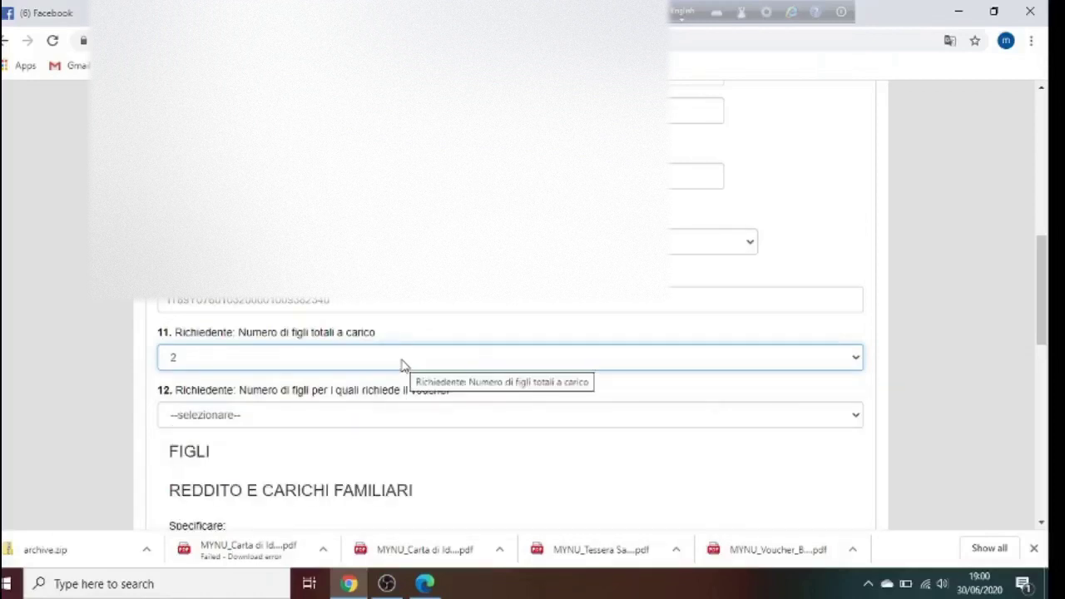
pyautogui.click(418, 416)
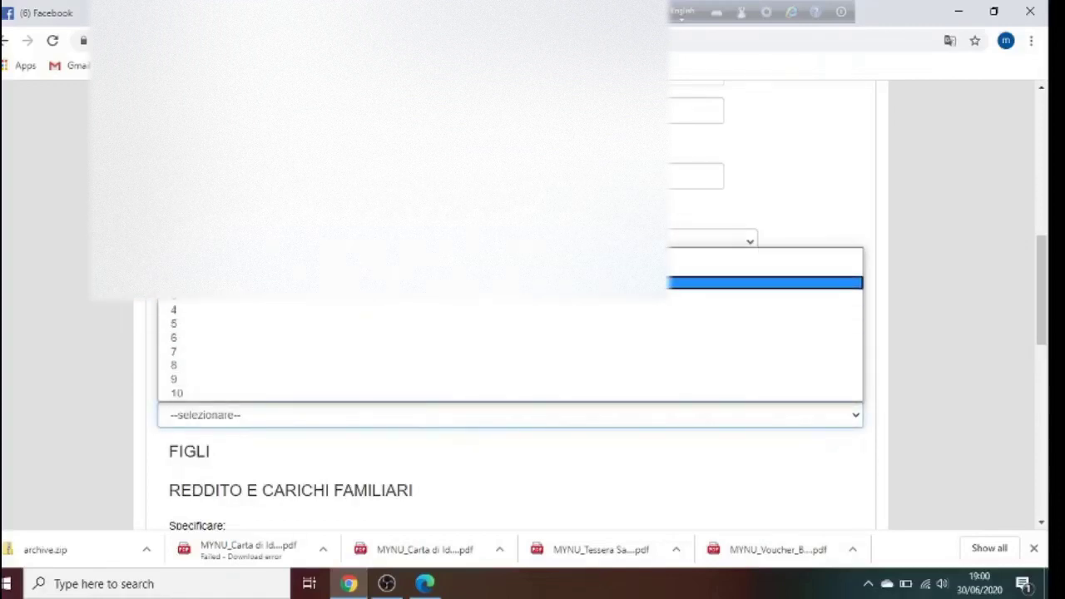
pyautogui.click(707, 283)
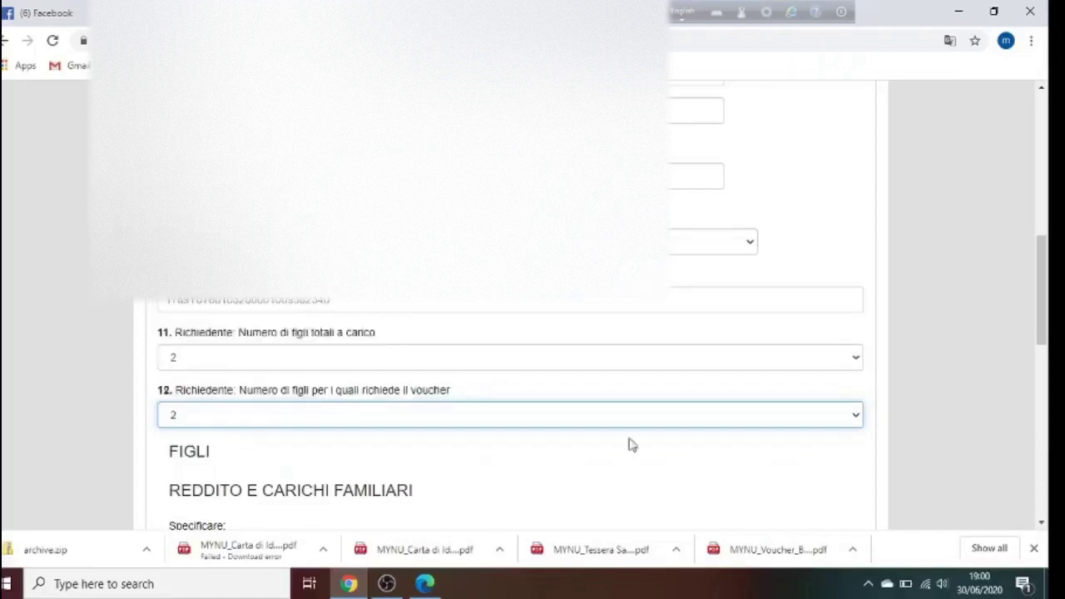
# Scroll down to the 'Dati relativi al figlio 1' section with fields F1.1–F1.6
pyautogui.moveTo(1049, 329); pyautogui.dragTo(1048, 416)
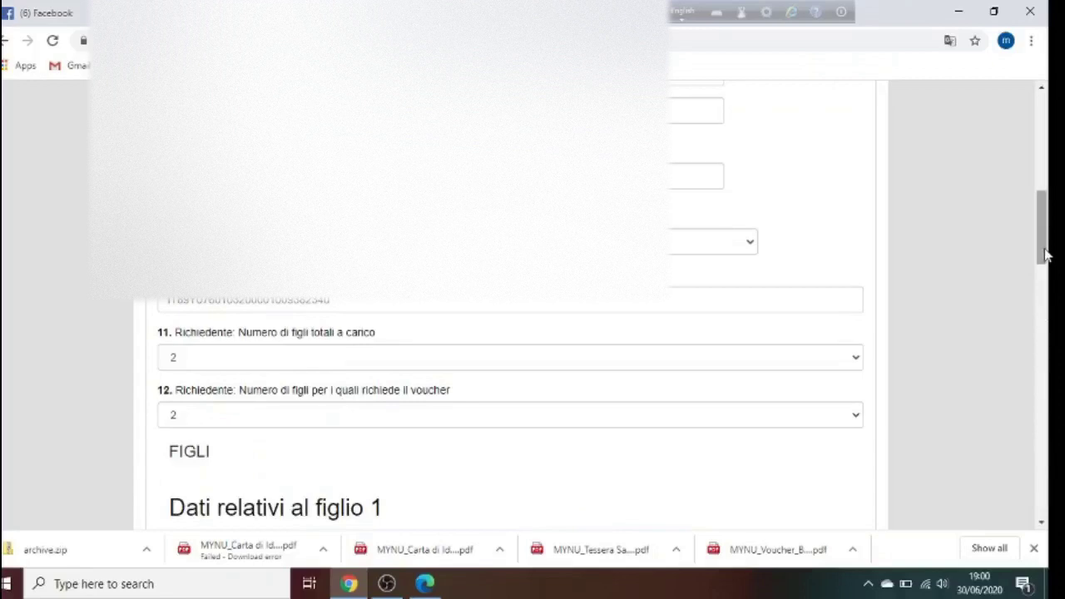
pyautogui.moveTo(1040, 246); pyautogui.dragTo(1042, 287)
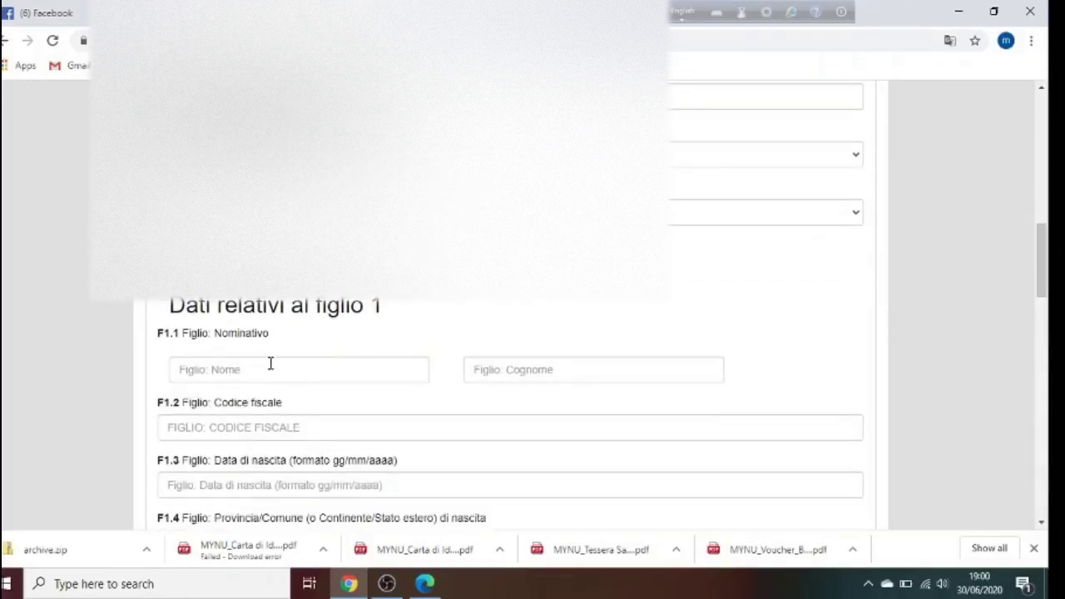
pyautogui.moveTo(1047, 292); pyautogui.dragTo(1049, 317)
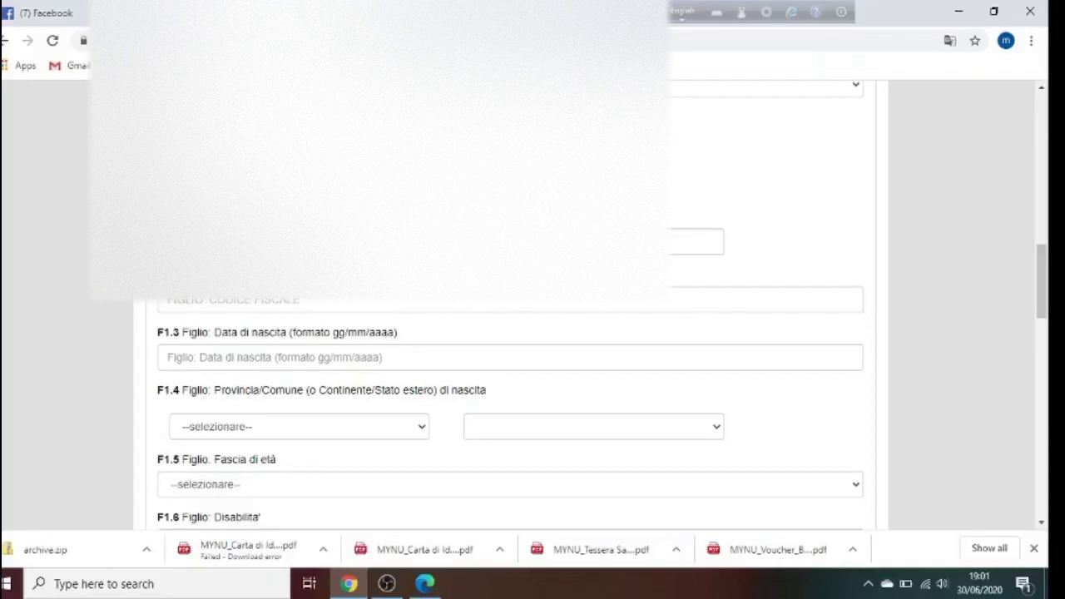
pyautogui.click(698, 241)
pyautogui.click(697, 281)
pyautogui.click(312, 300)
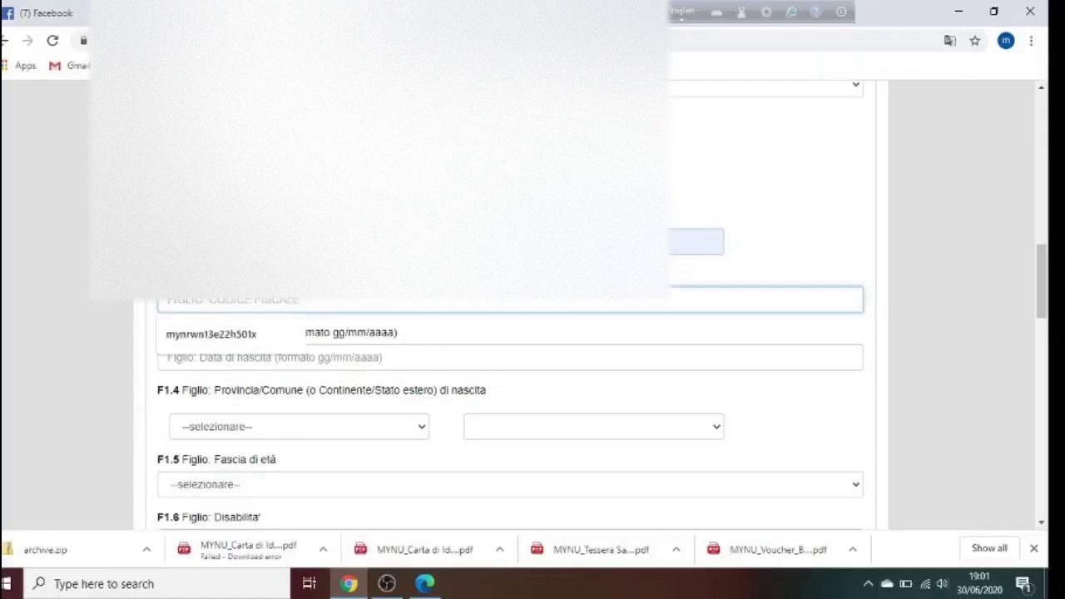
pyautogui.click(254, 334)
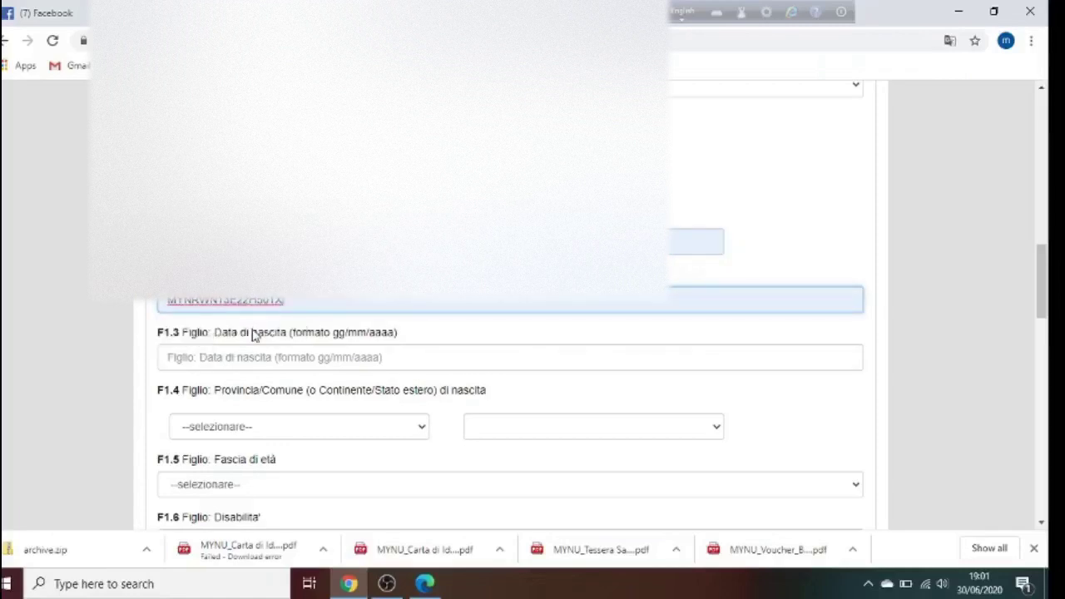
pyautogui.click(309, 357)
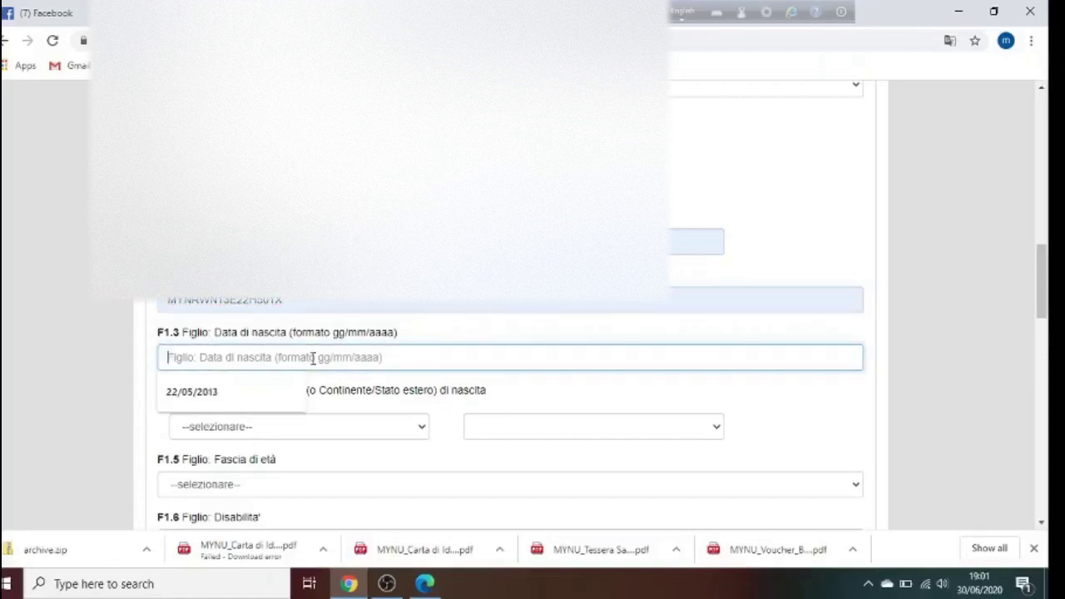
pyautogui.click(232, 400)
# Set the first child's birth province and municipality both to Roma
pyautogui.click(350, 427)
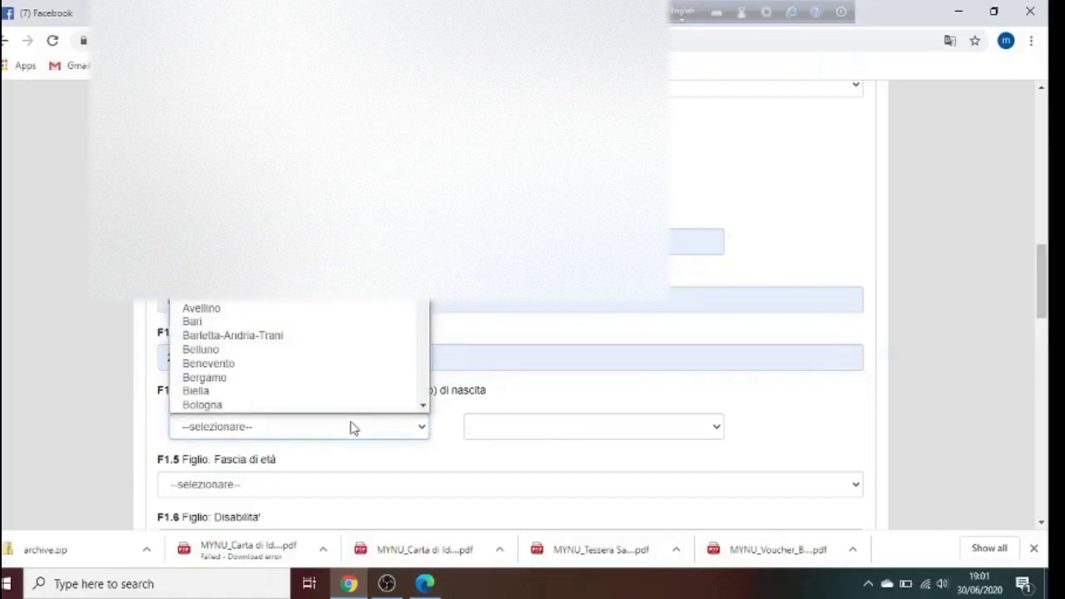
pyautogui.press('r')
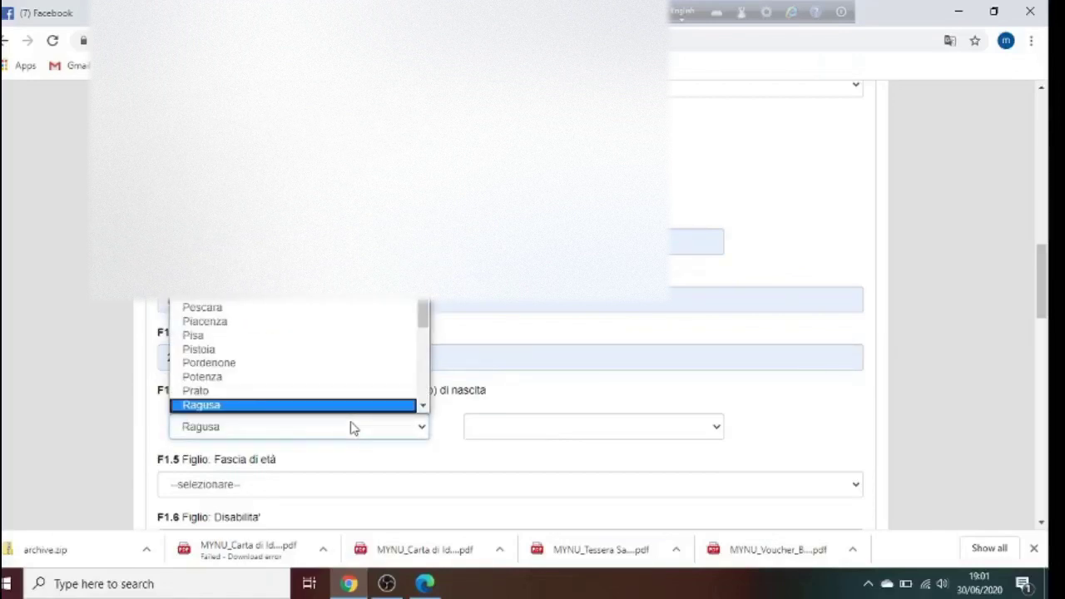
pyautogui.press('o')
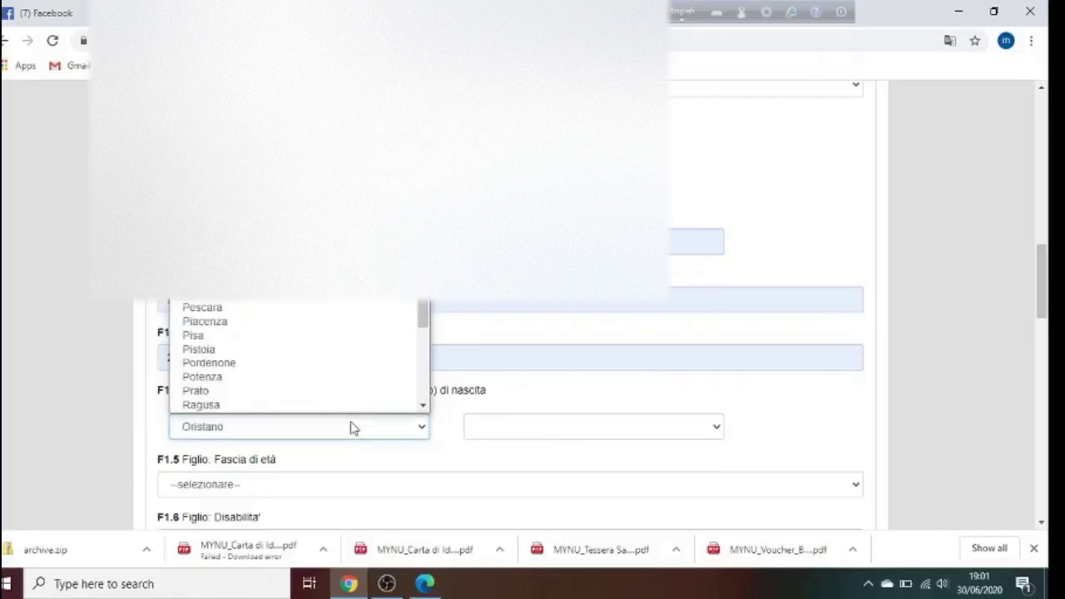
pyautogui.press('r')
pyautogui.press('o')
pyautogui.click(351, 427)
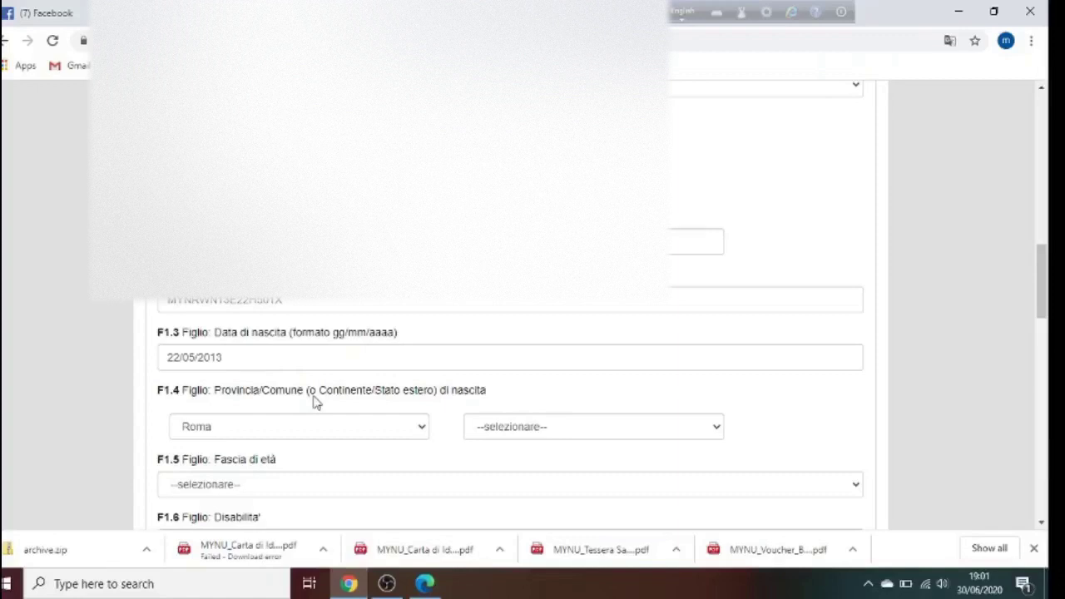
pyautogui.click(512, 429)
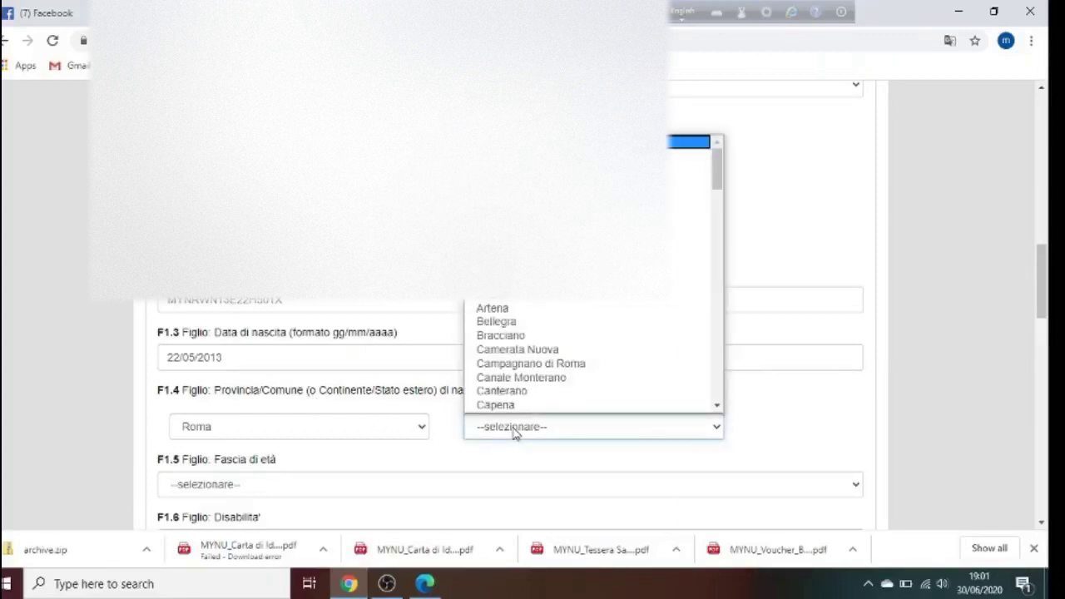
pyautogui.write('ro')
pyautogui.press('Down')
pyautogui.press('Down')
pyautogui.press('Down')
pyautogui.press('Down')
pyautogui.press('Down')
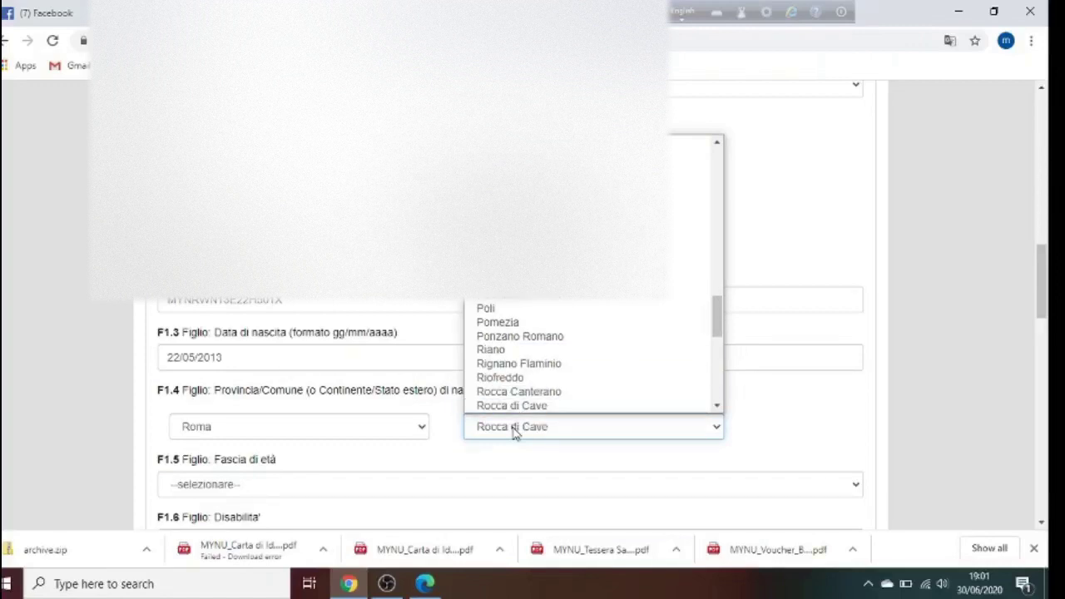
pyautogui.press('Down')
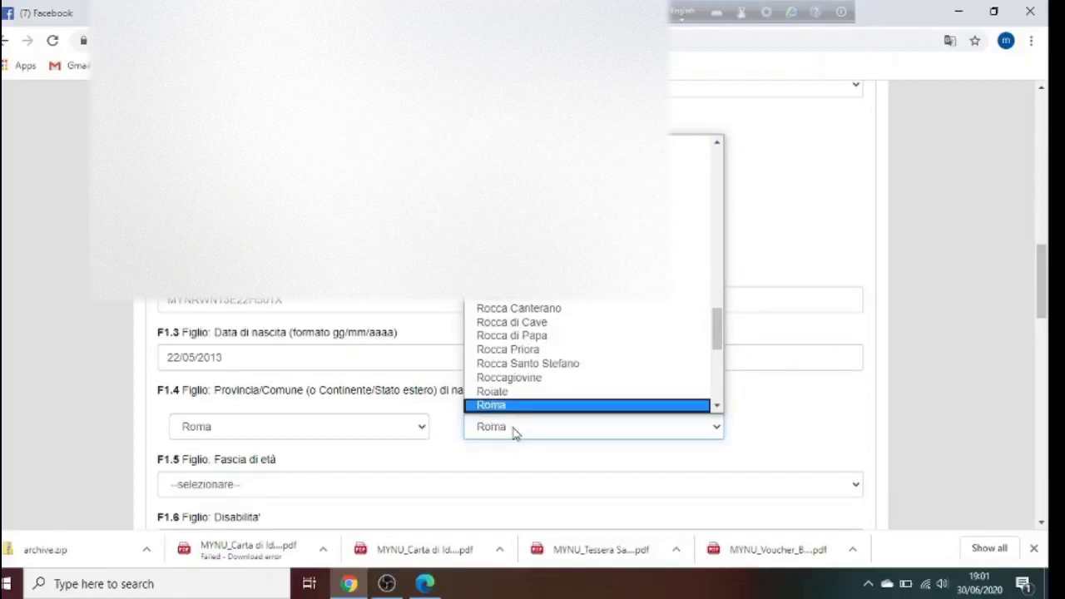
pyautogui.press('Return')
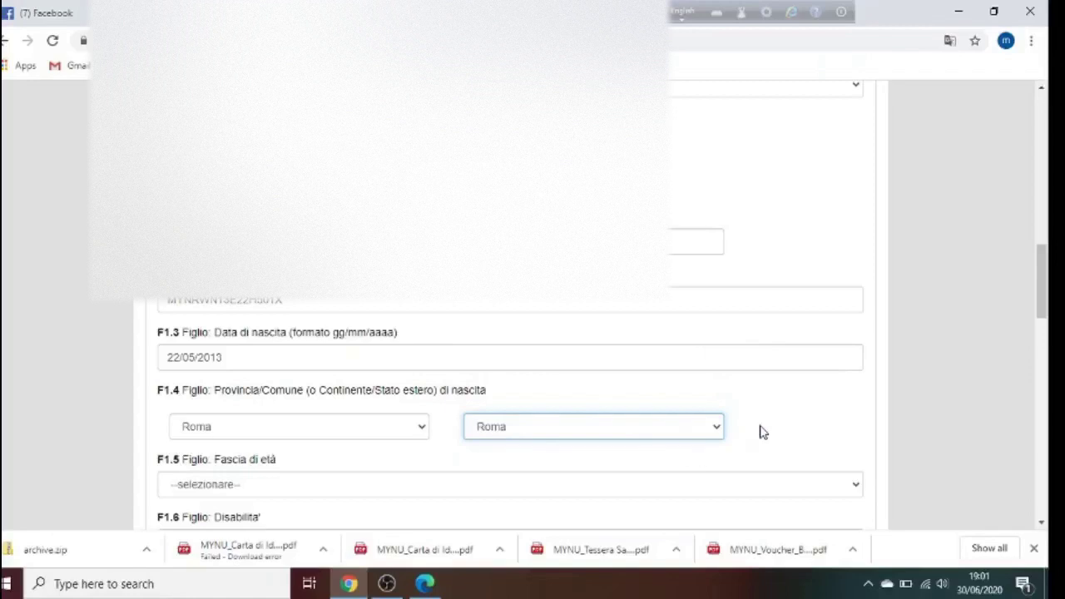
# Choose 6-11 anni in the first child's F1.5 Fascia di età dropdown
pyautogui.moveTo(1048, 297); pyautogui.dragTo(1050, 317)
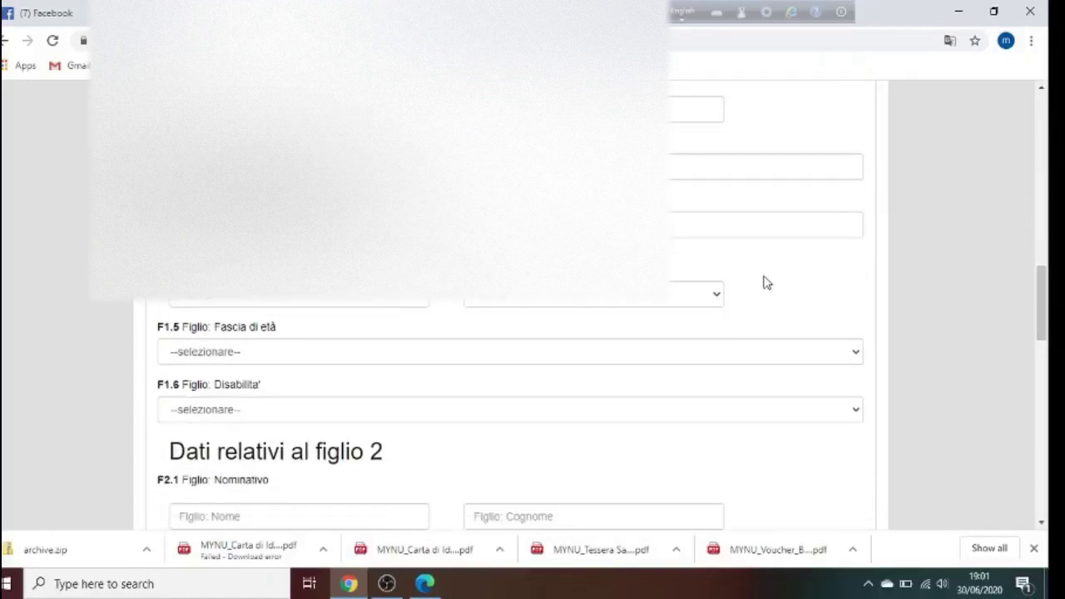
pyautogui.click(231, 356)
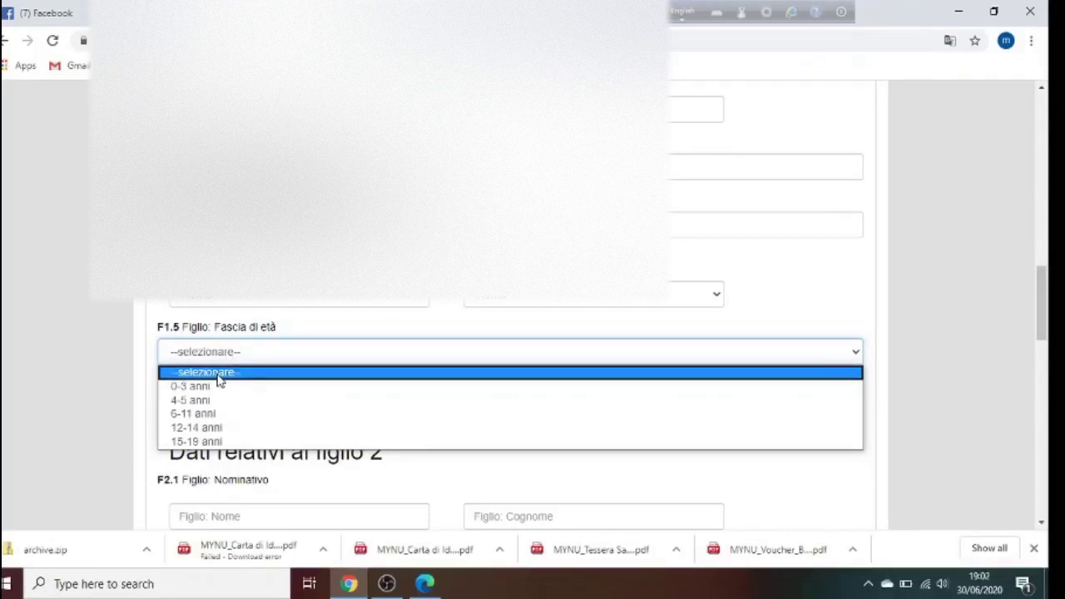
pyautogui.click(215, 415)
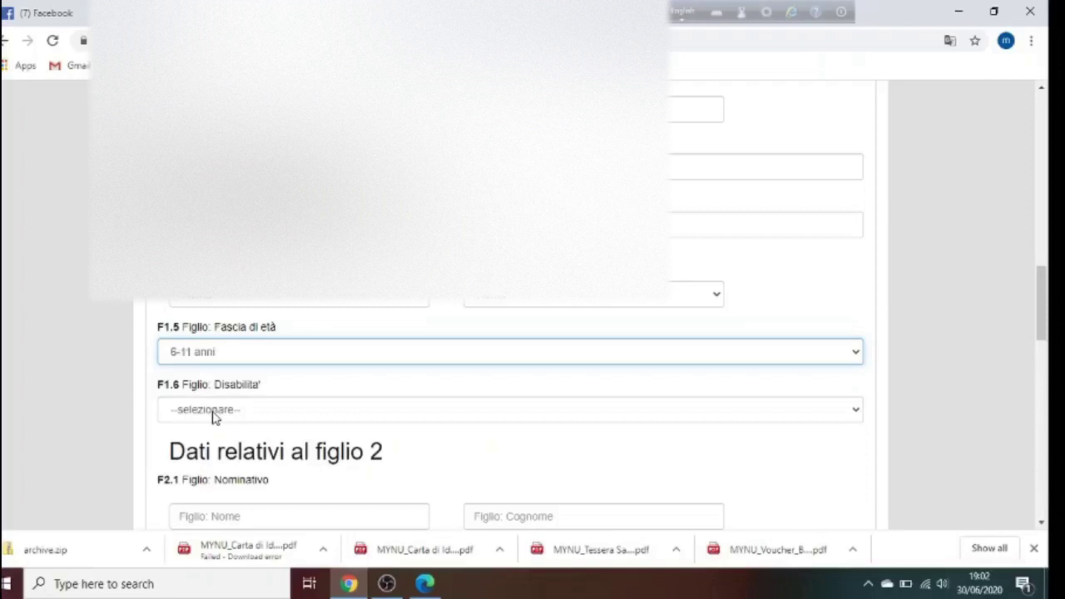
pyautogui.click(394, 384)
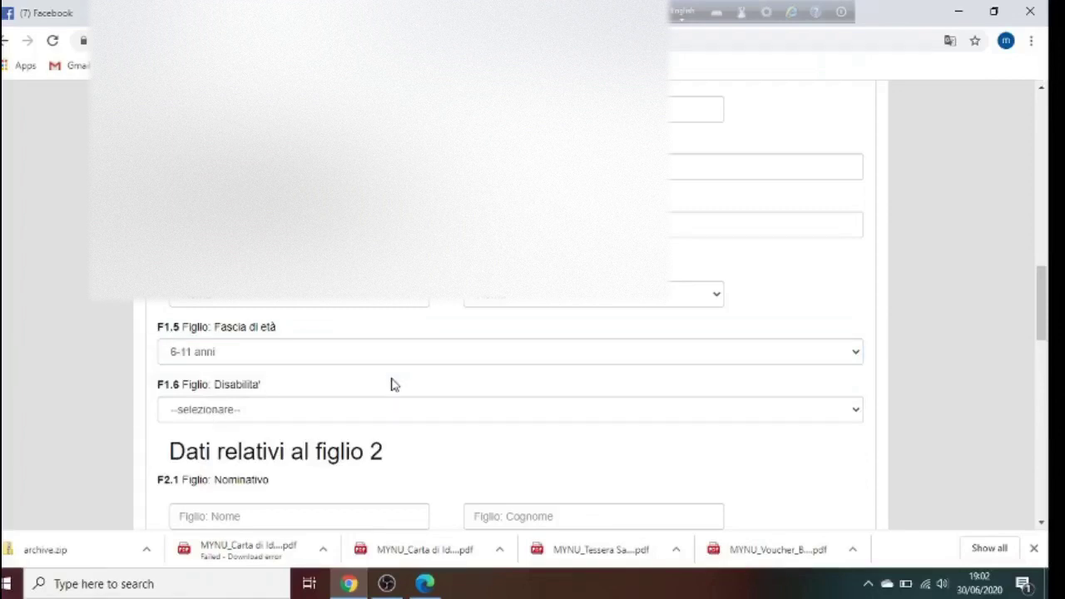
# Set the first child's disability answer to NO
pyautogui.moveTo(1048, 329); pyautogui.dragTo(1049, 352)
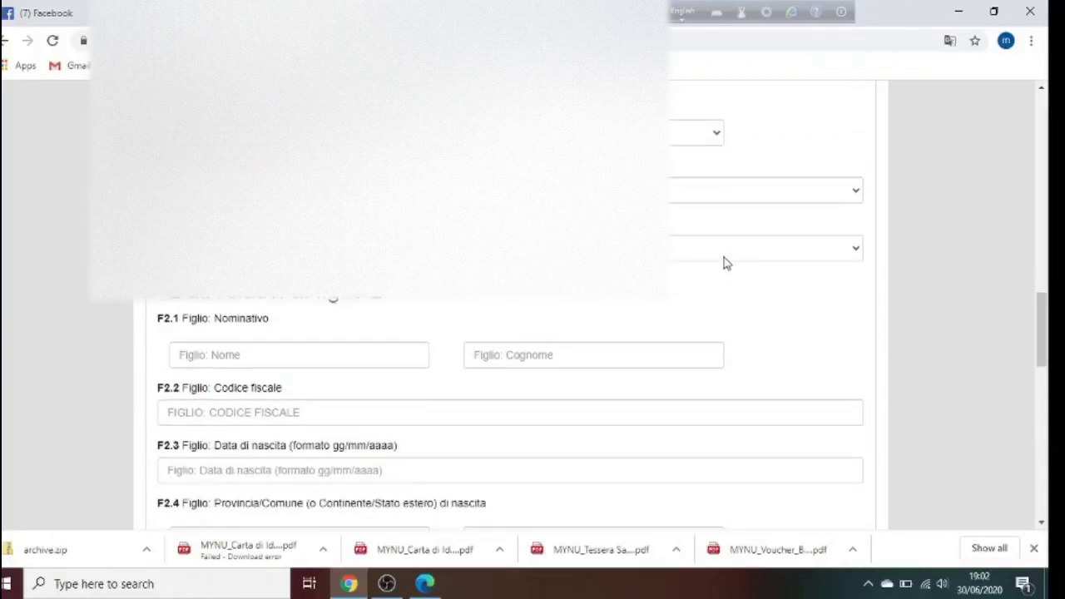
pyautogui.click(723, 258)
pyautogui.click(499, 298)
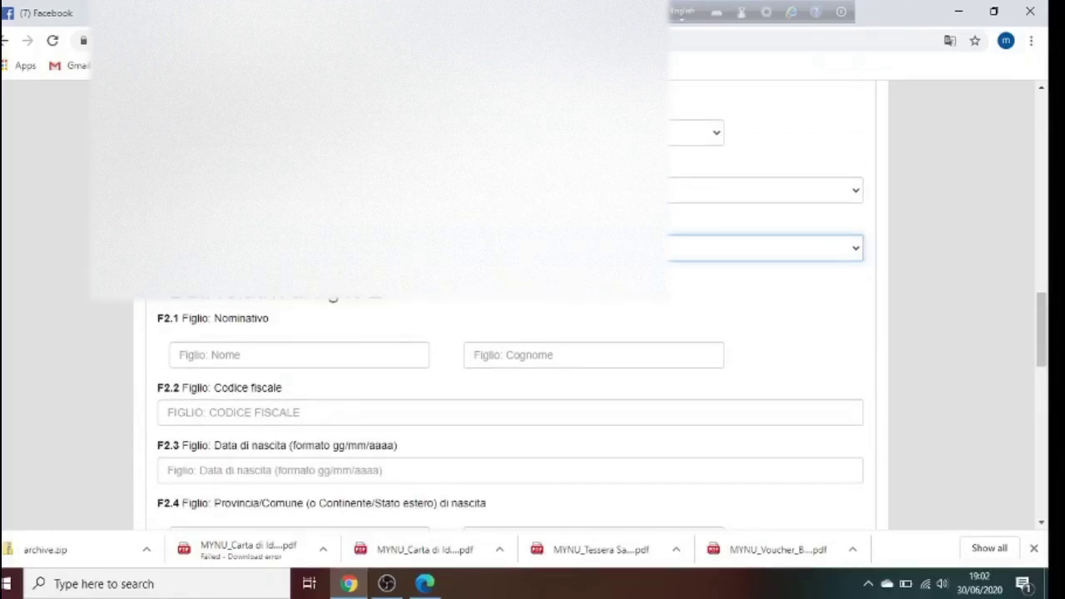
pyautogui.click(593, 309)
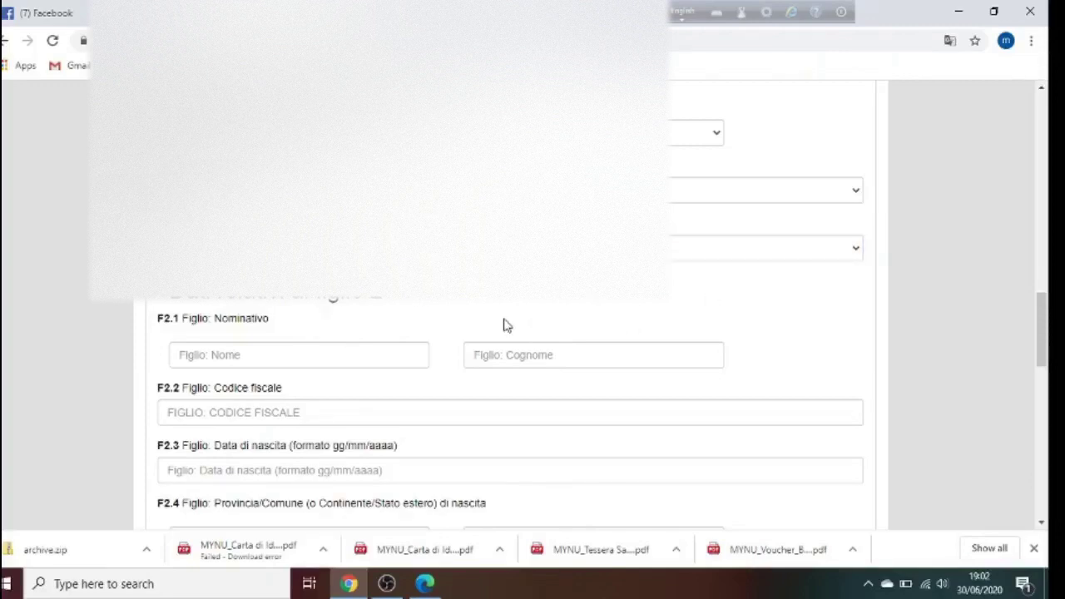
# Fill the second child's first name, surname and tax code, mostly from saved suggestions
pyautogui.click(360, 351)
pyautogui.click(231, 388)
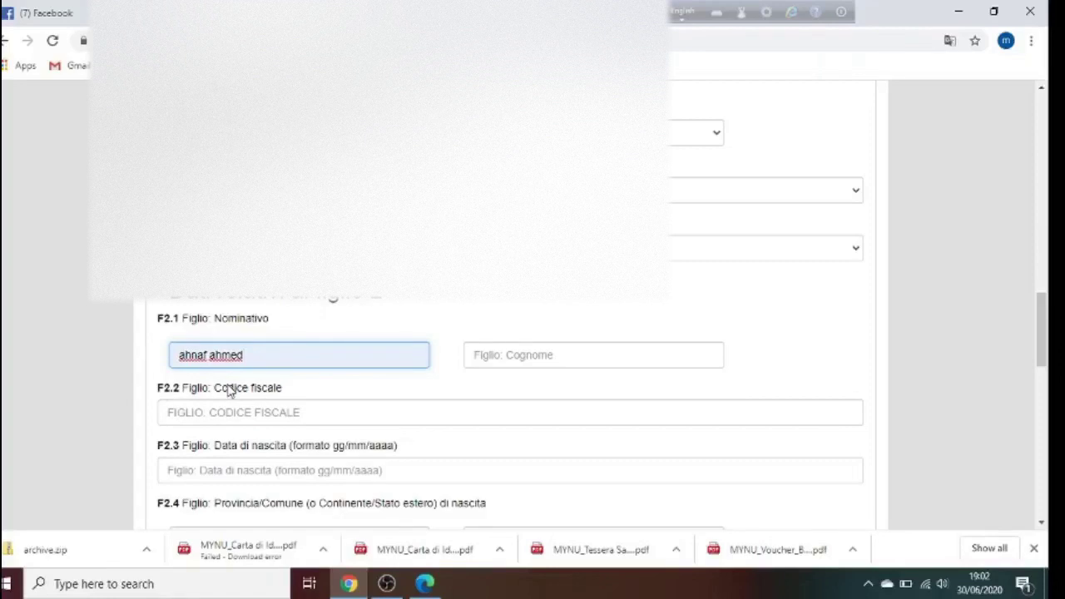
pyautogui.click(511, 355)
pyautogui.write('mynu')
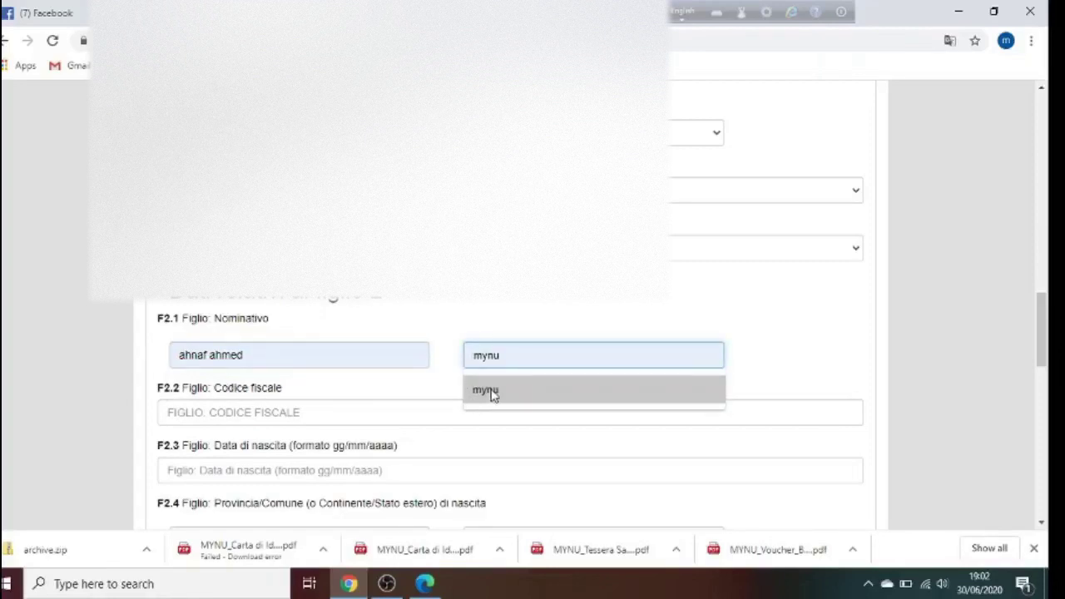
pyautogui.click(491, 394)
pyautogui.click(311, 414)
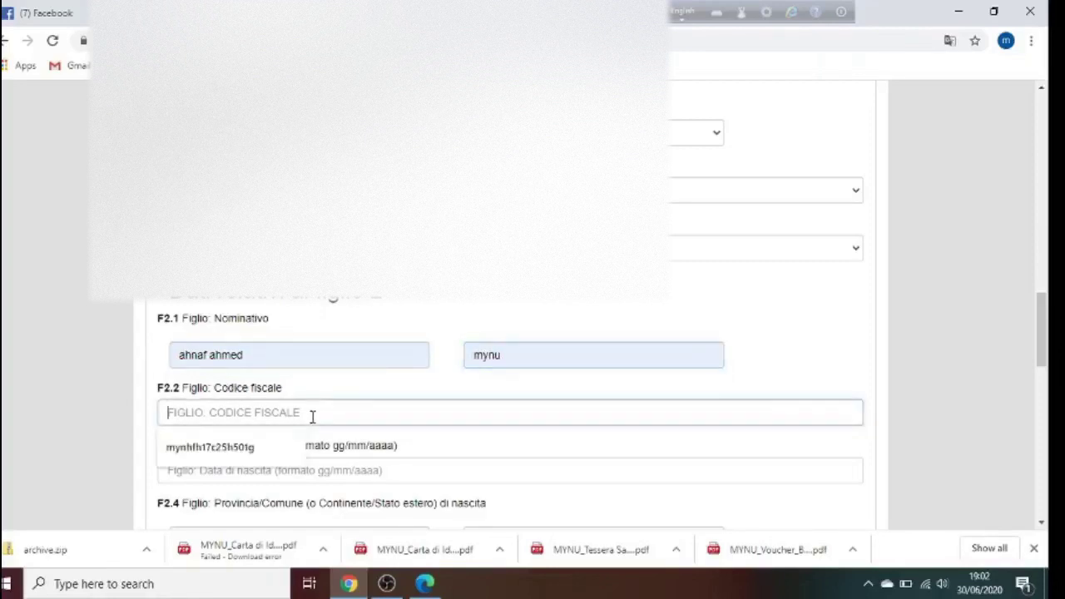
pyautogui.click(218, 449)
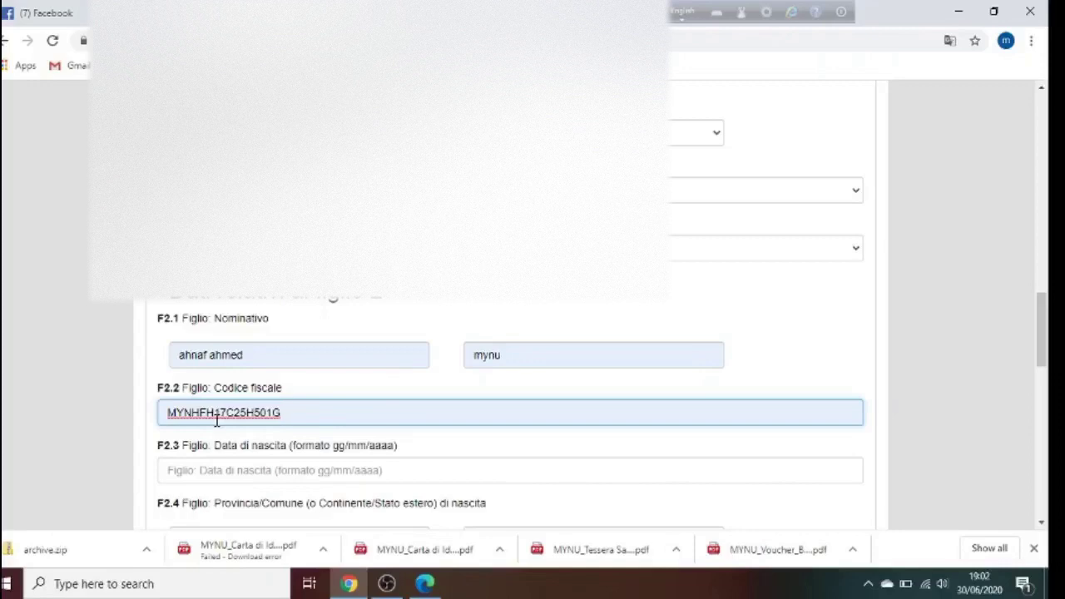
pyautogui.click(511, 457)
pyautogui.click(369, 471)
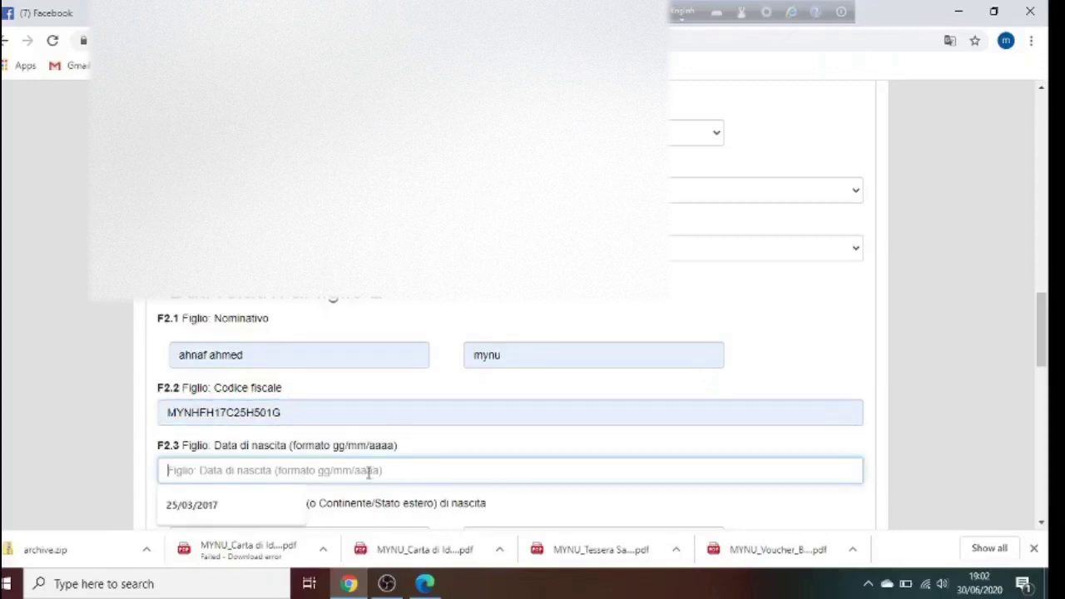
pyautogui.moveTo(1049, 337); pyautogui.dragTo(1048, 304)
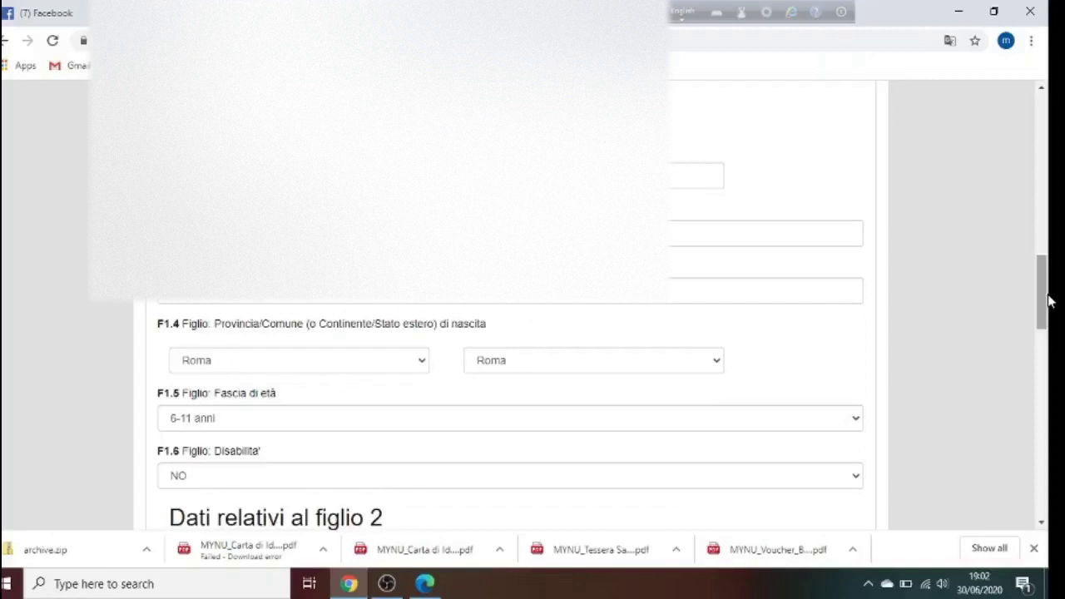
pyautogui.moveTo(1047, 310); pyautogui.dragTo(1029, 361)
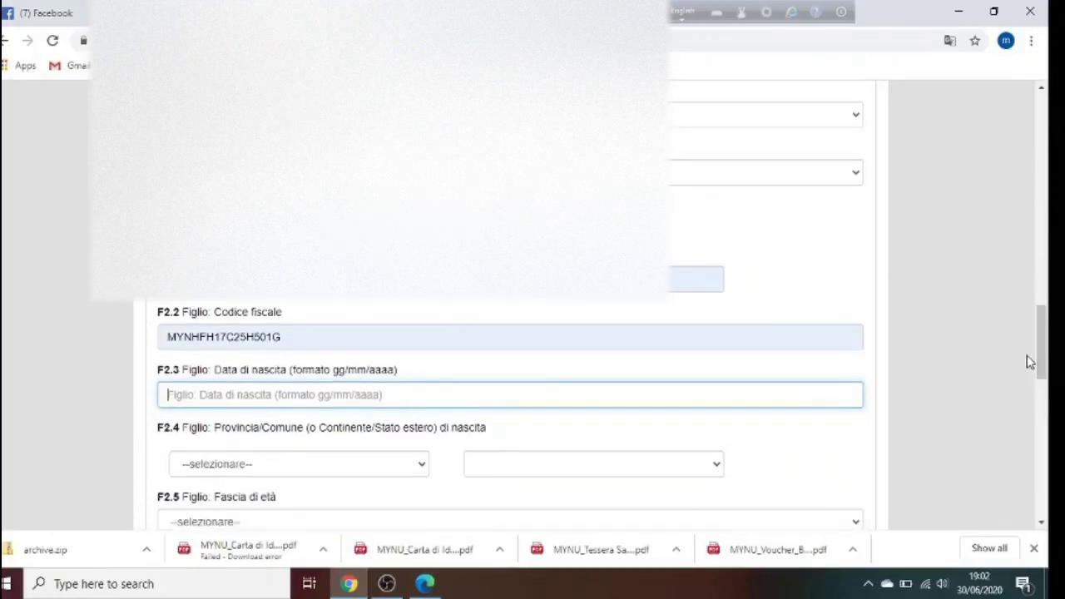
pyautogui.click(341, 394)
pyautogui.click(215, 428)
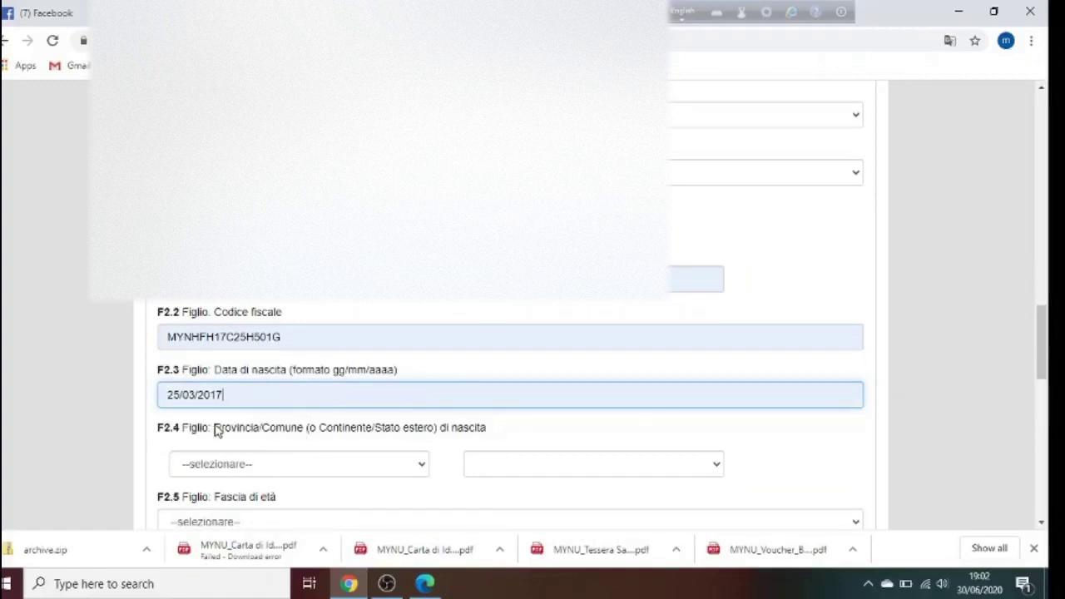
pyautogui.click(316, 470)
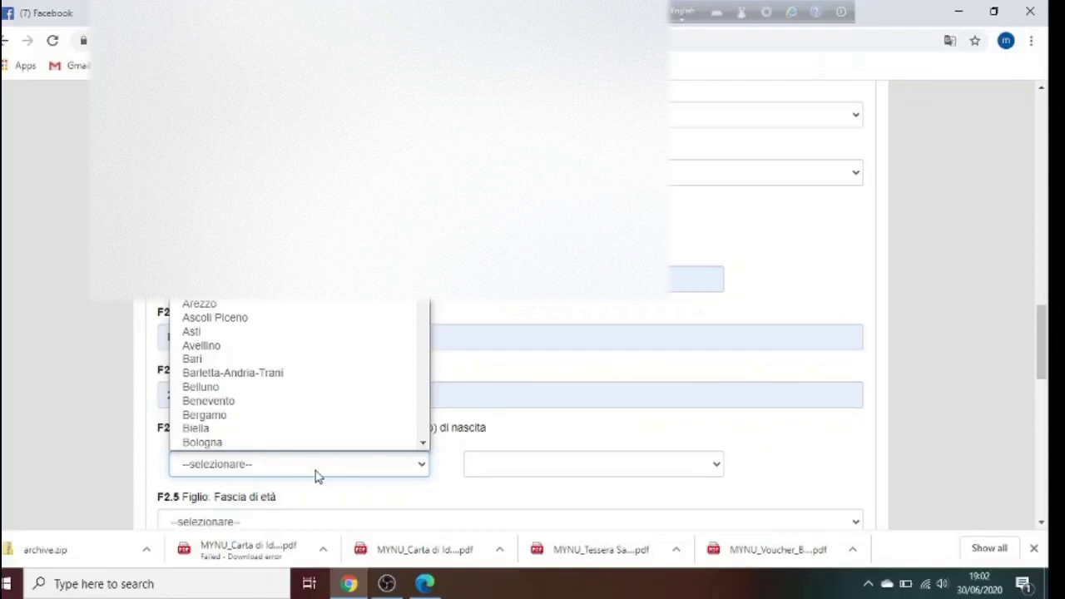
pyautogui.write('roma')
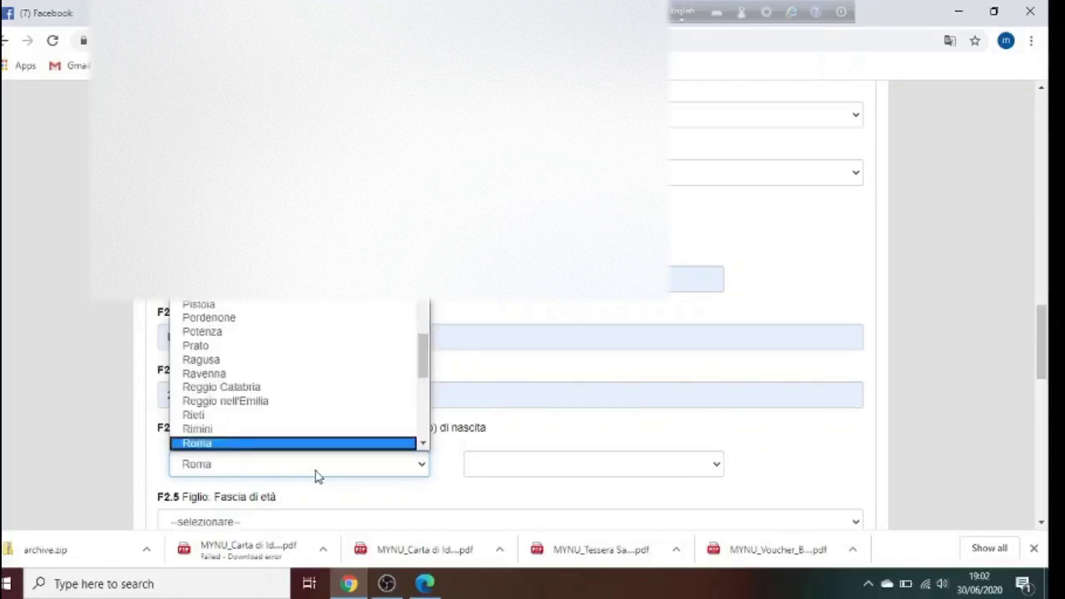
pyautogui.press('Return')
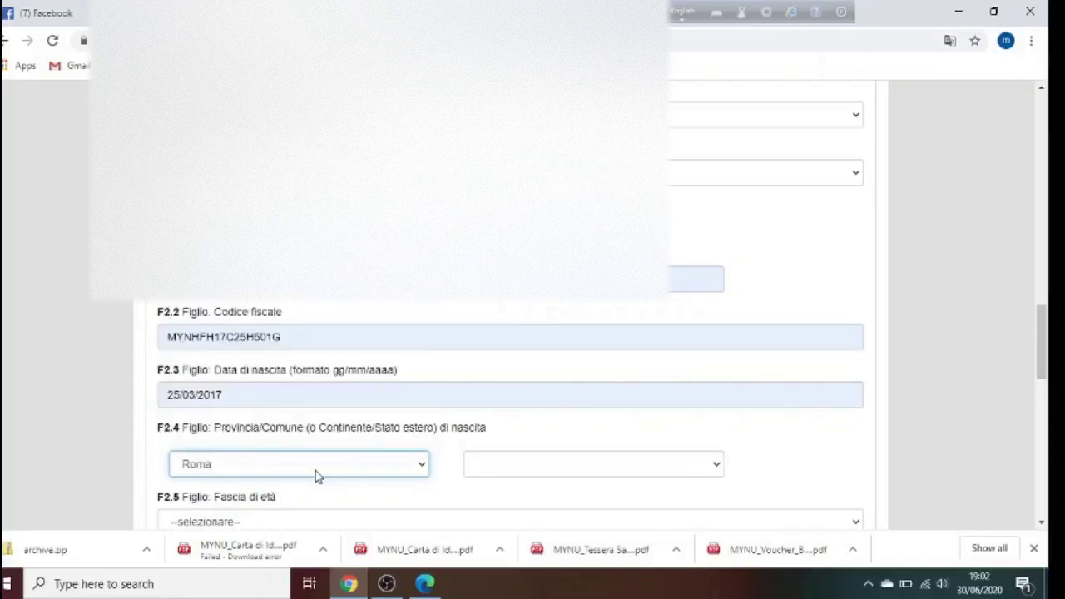
pyautogui.click(538, 468)
pyautogui.write('roma')
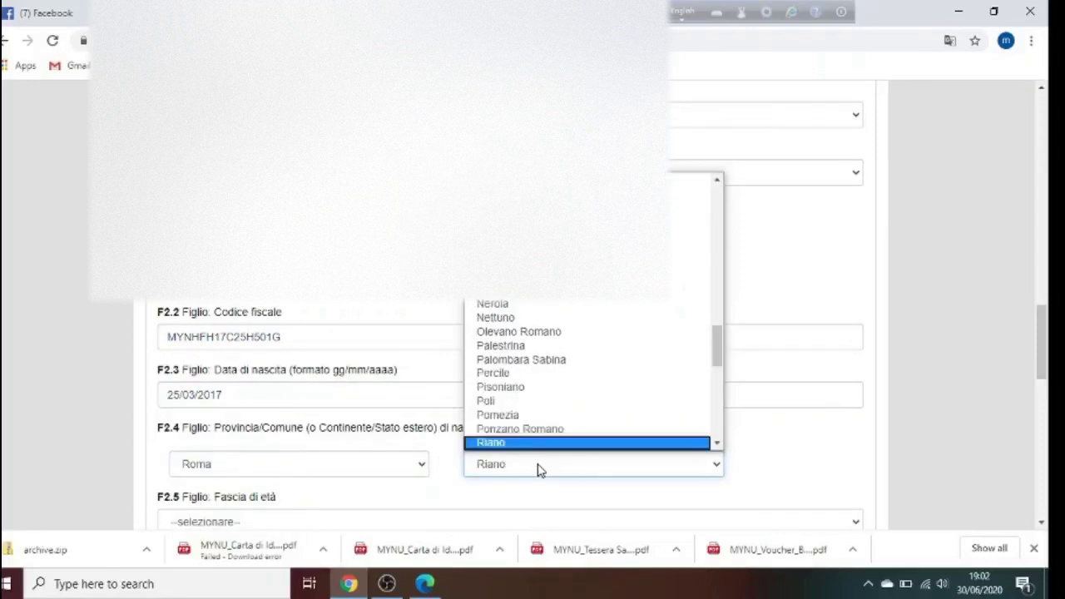
pyautogui.press('Return')
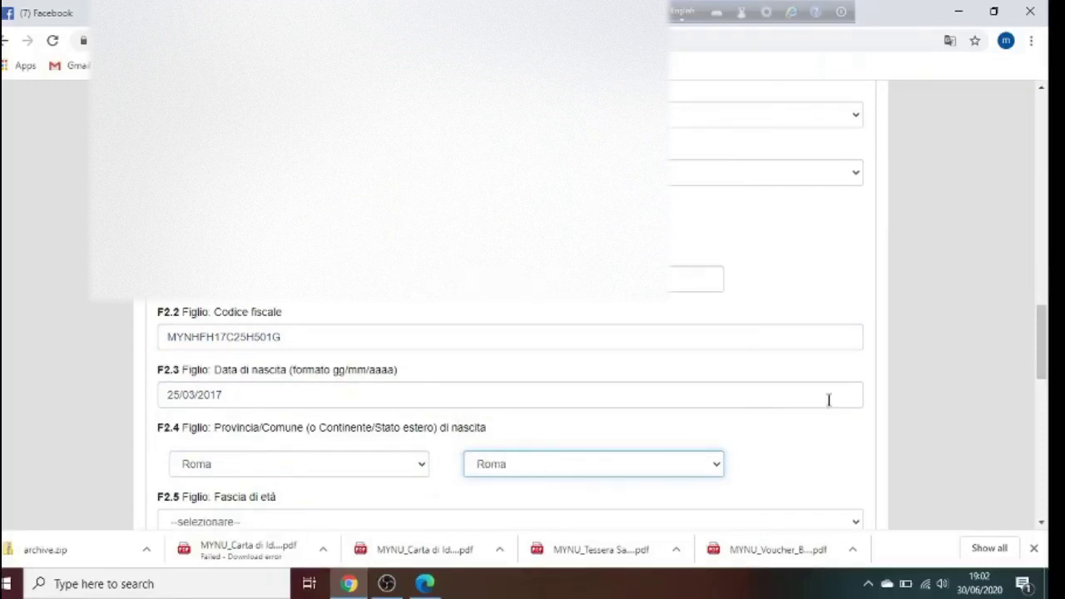
# Set the second child's F2.5 age band to 0-3 anni and F2.6 disability to NO
pyautogui.moveTo(1048, 352); pyautogui.dragTo(1048, 385)
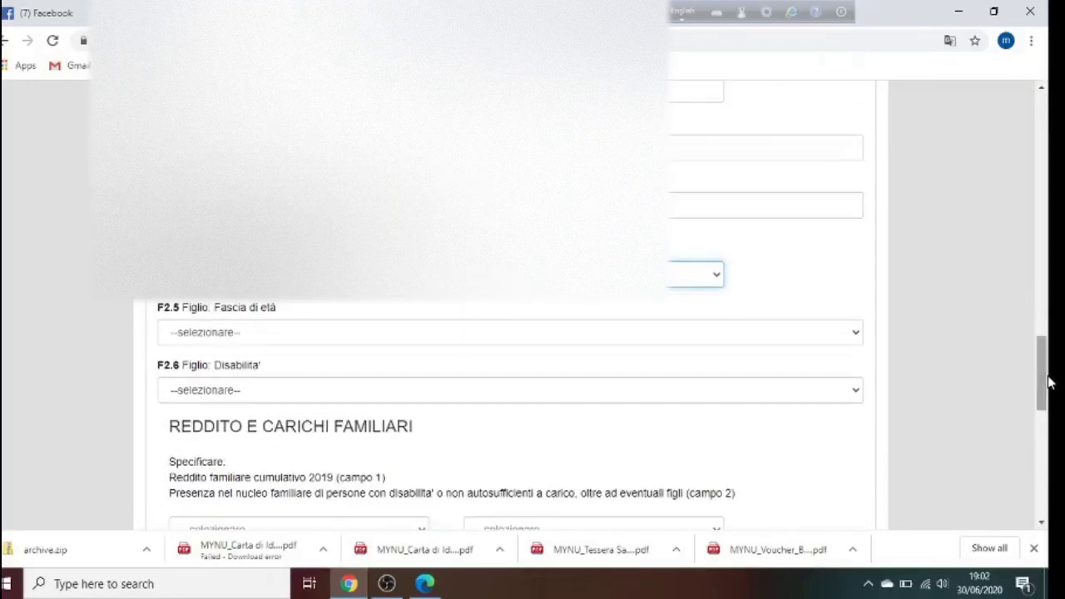
pyautogui.click(681, 339)
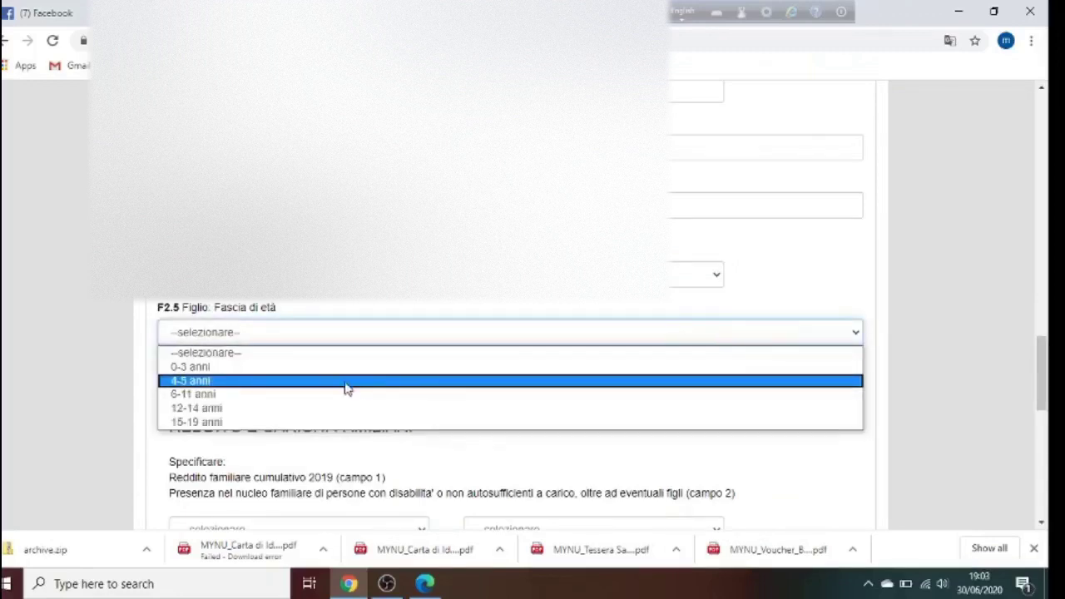
pyautogui.click(313, 369)
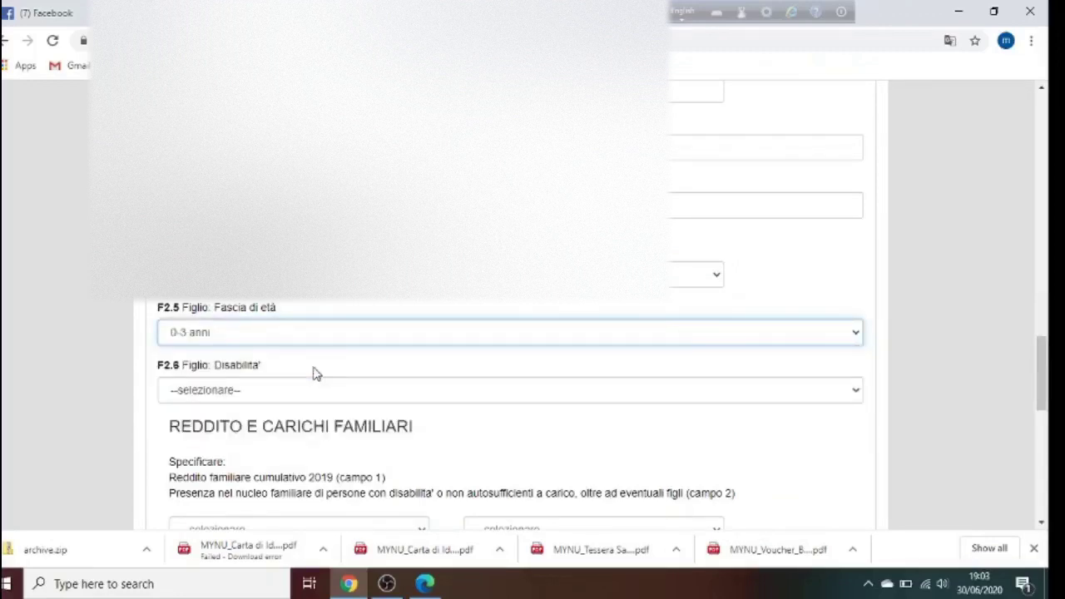
pyautogui.click(416, 393)
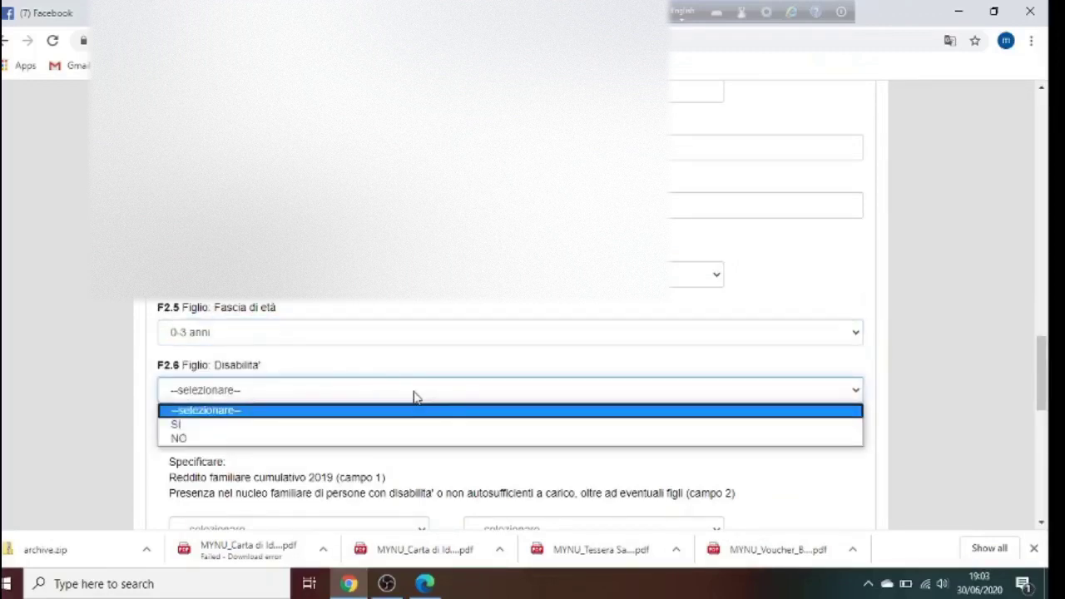
pyautogui.click(220, 441)
pyautogui.moveTo(1050, 358); pyautogui.dragTo(1046, 392)
pyautogui.click(397, 312)
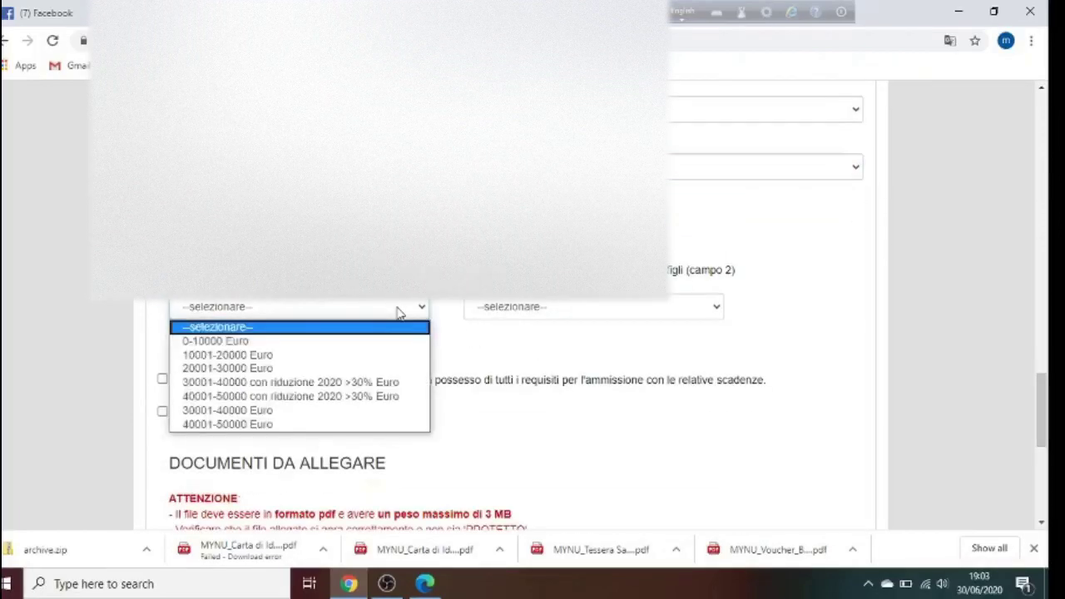
pyautogui.click(300, 359)
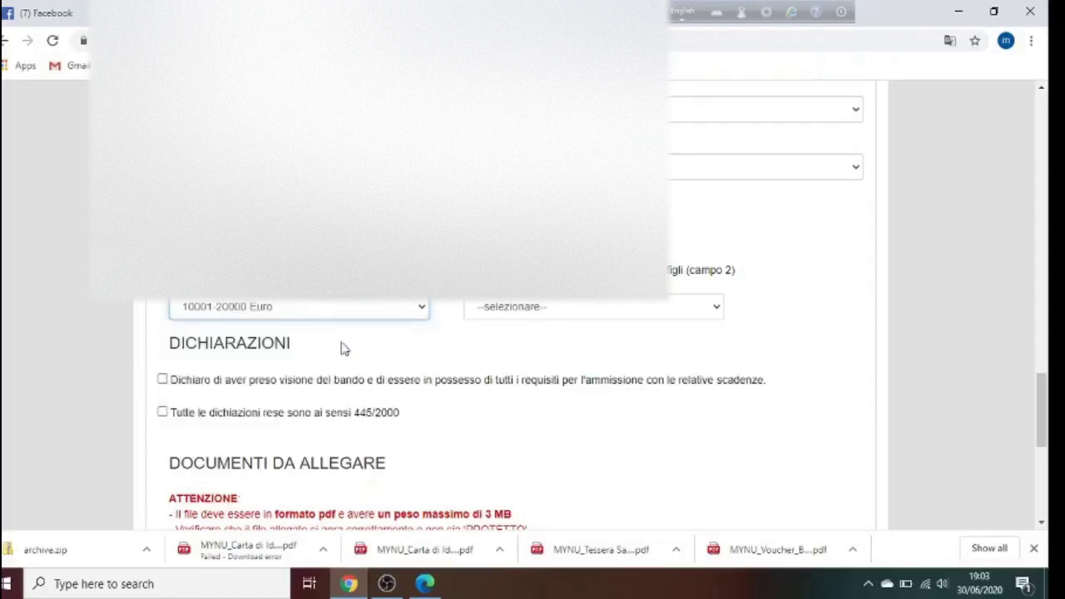
pyautogui.click(561, 309)
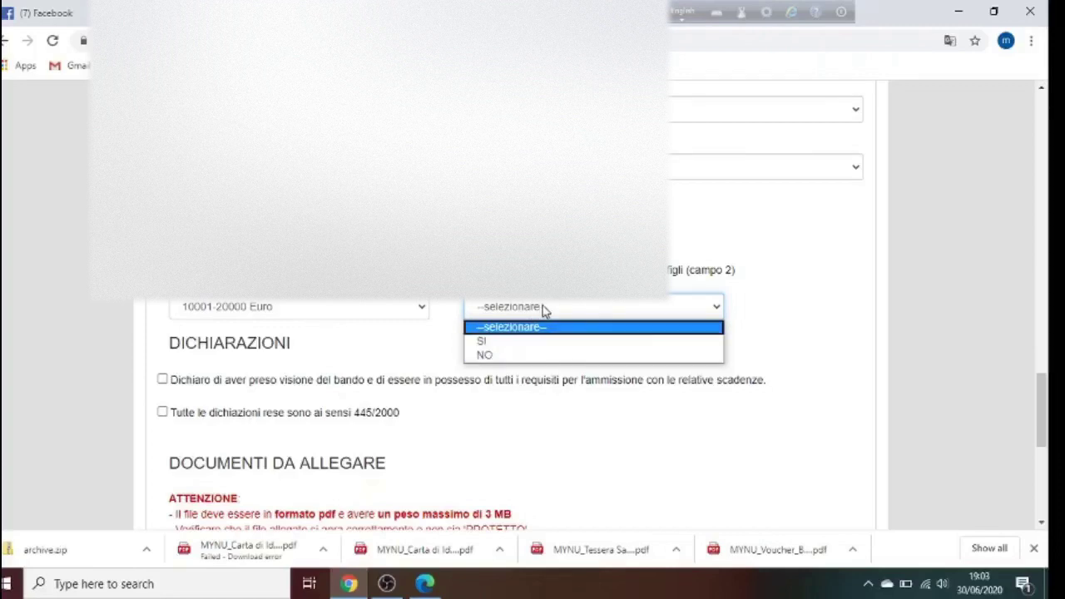
pyautogui.click(500, 355)
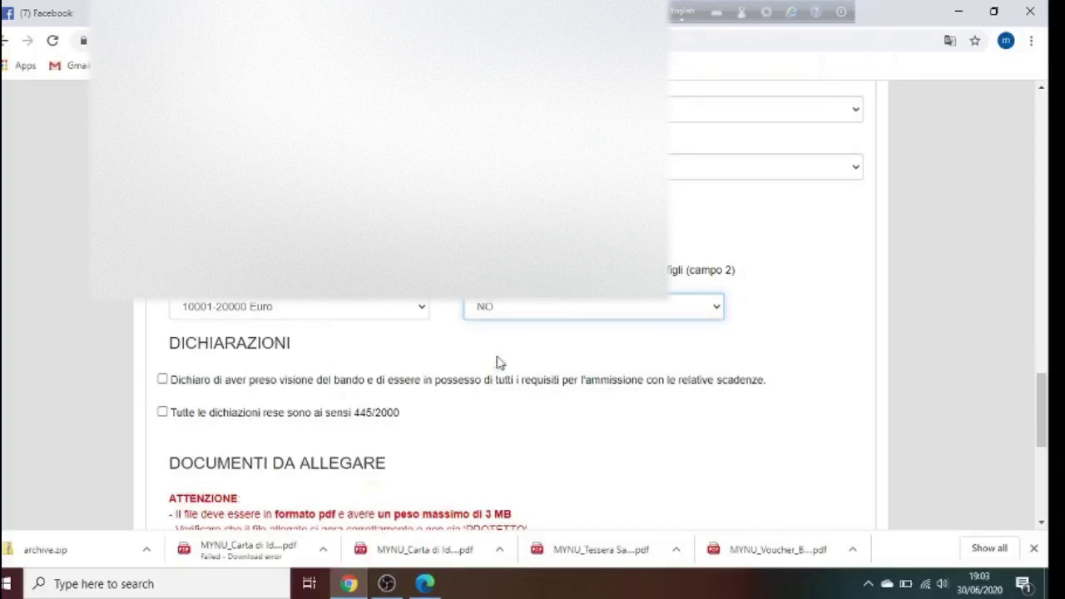
pyautogui.click(545, 355)
# Tick both DICHIARAZIONI boxes: having read the call and law 445/2000
pyautogui.click(162, 379)
pyautogui.click(162, 411)
pyautogui.moveTo(1044, 400); pyautogui.dragTo(1045, 466)
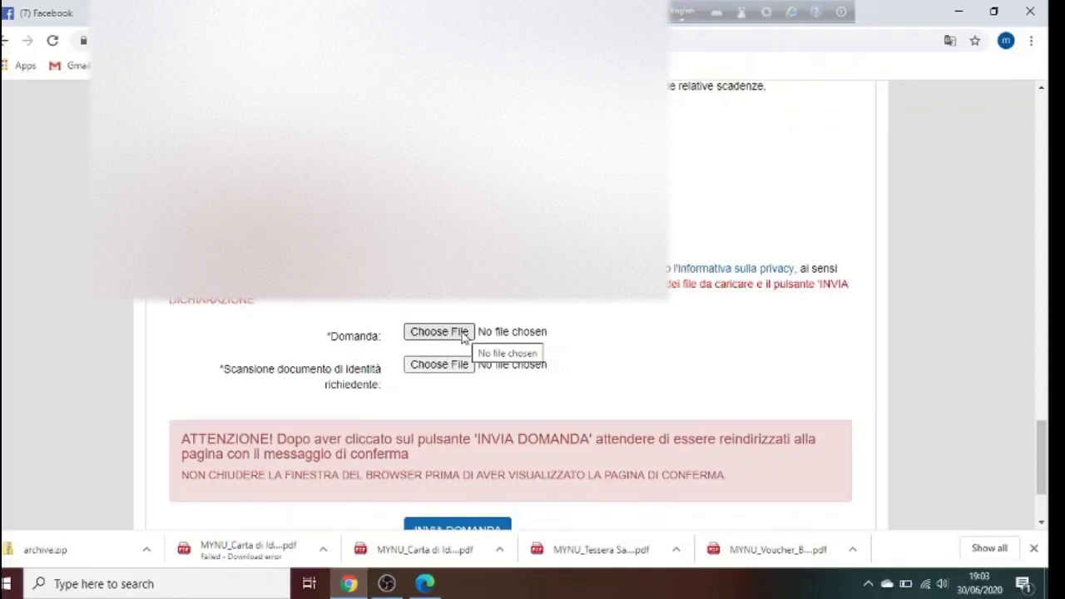
# Attach the voucher form PDF as the Domanda upload file
pyautogui.click(463, 332)
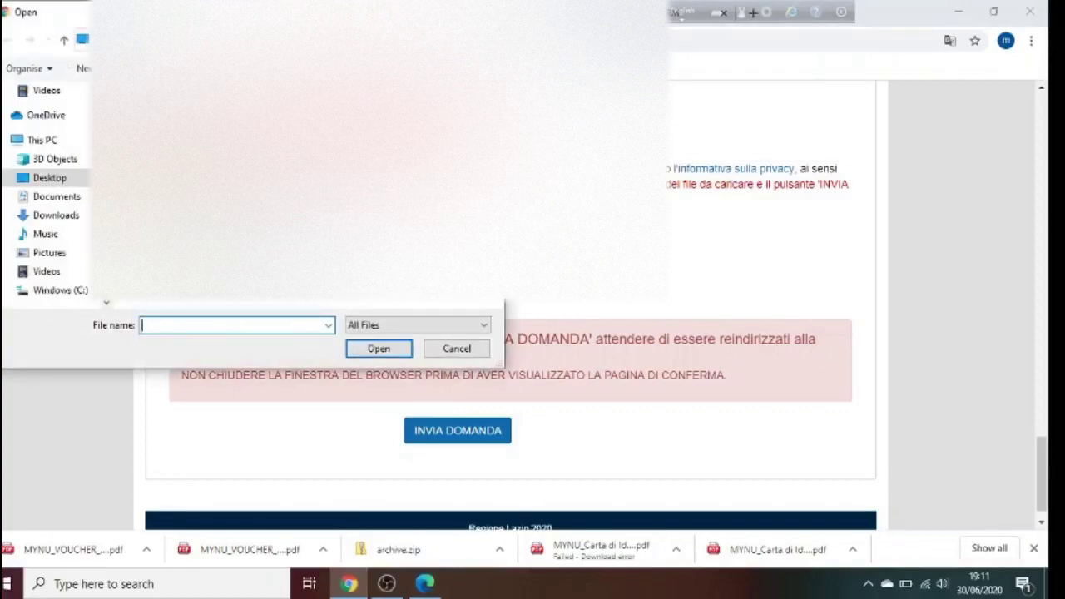
pyautogui.write('MYNU_VOUCHER_FORM')
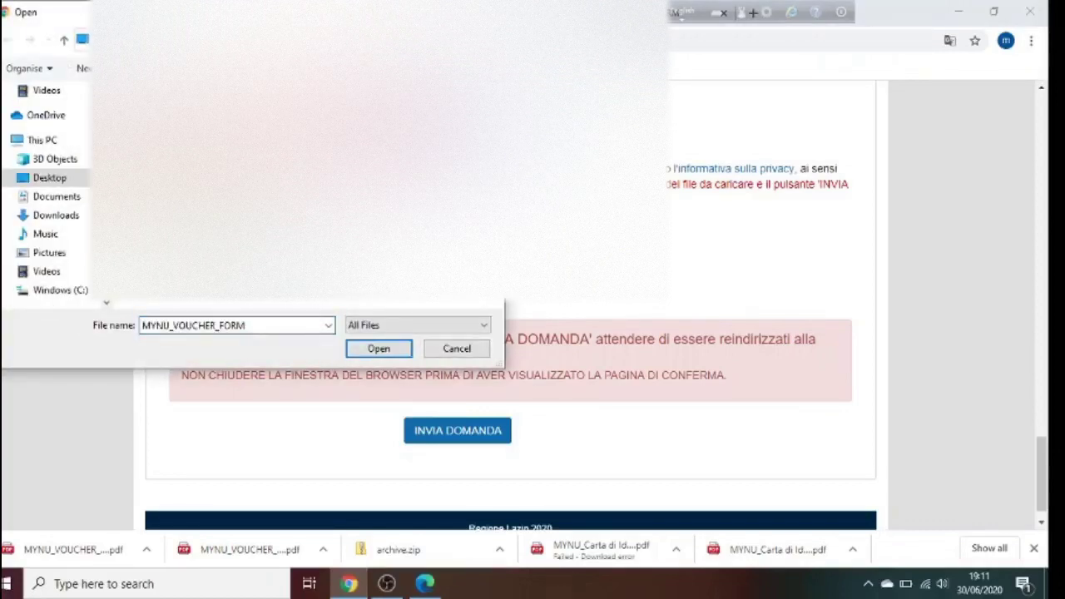
pyautogui.click(379, 348)
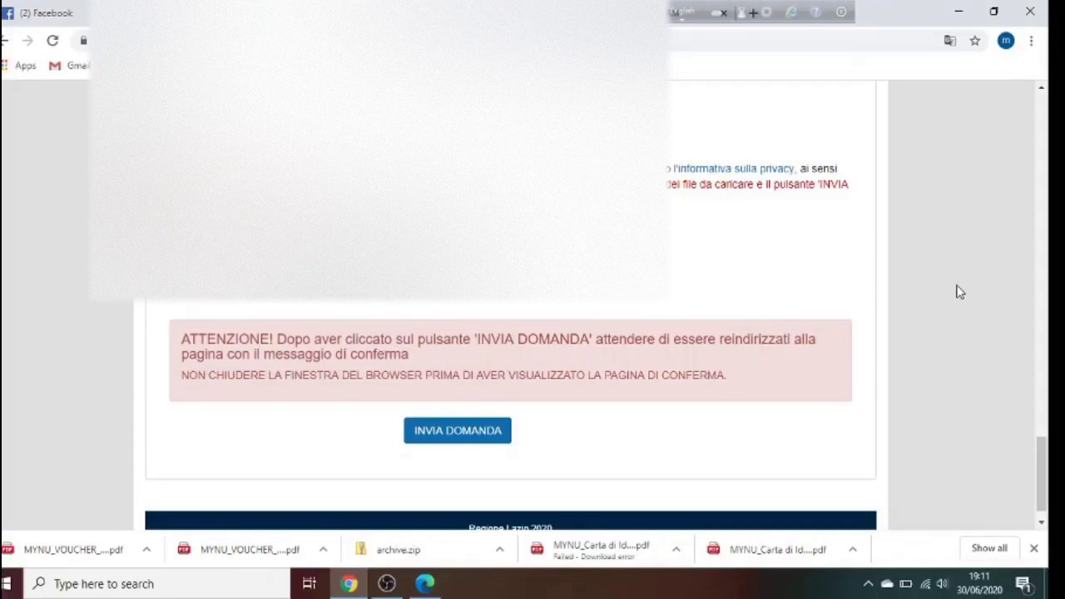
pyautogui.moveTo(1049, 440); pyautogui.dragTo(1041, 471)
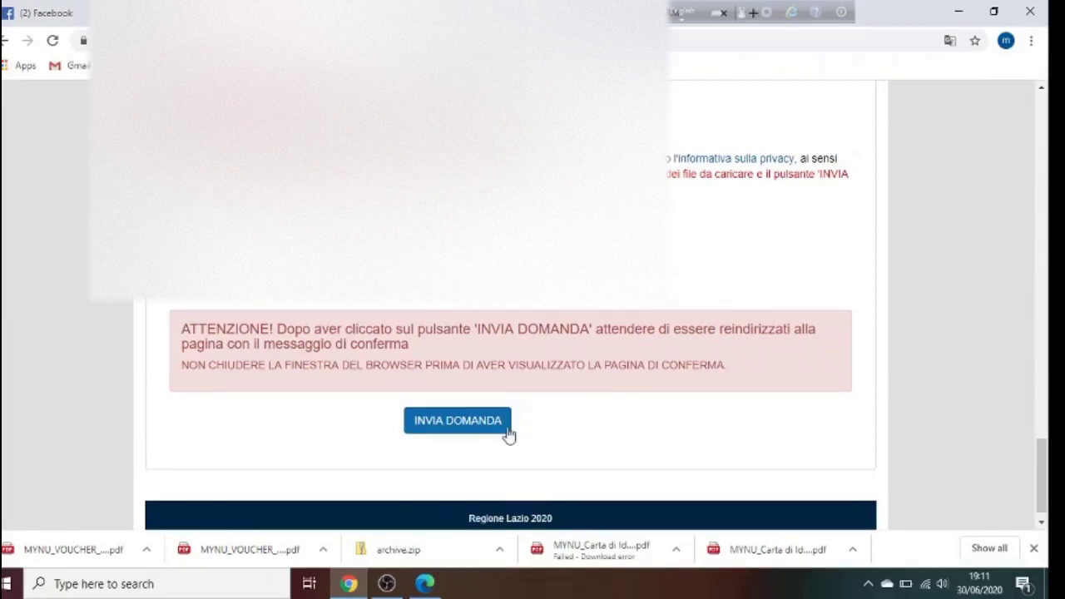
# Submit with INVIA DOMANDA and scroll back up to item 9 on the returned form
pyautogui.click(481, 429)
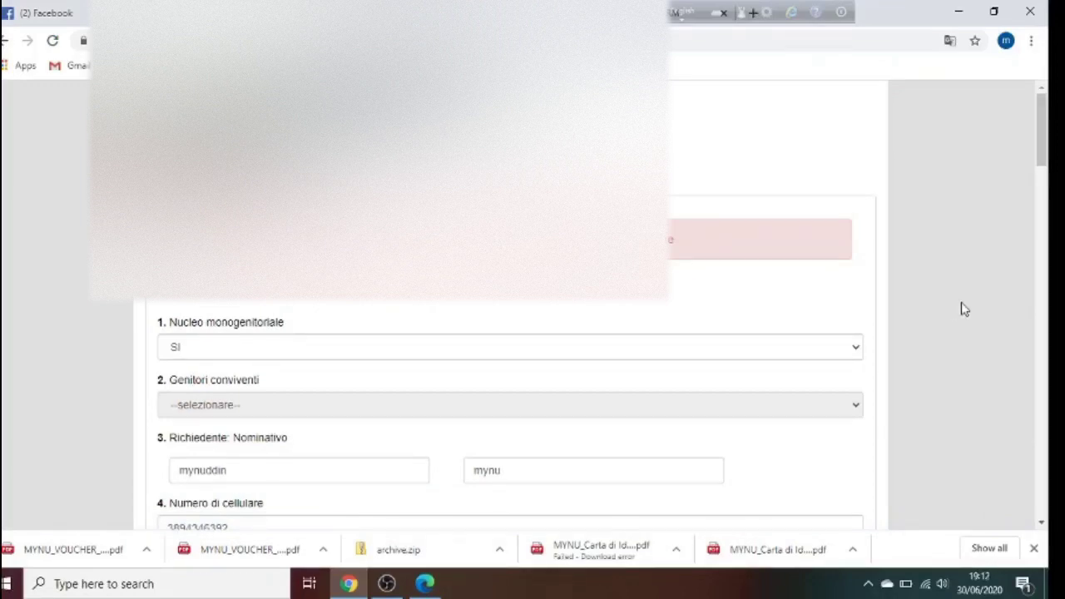
pyautogui.moveTo(1046, 142)
pyautogui.mouseDown()
pyautogui.moveTo(1051, 422)
pyautogui.moveTo(1046, 155)
pyautogui.mouseUp()
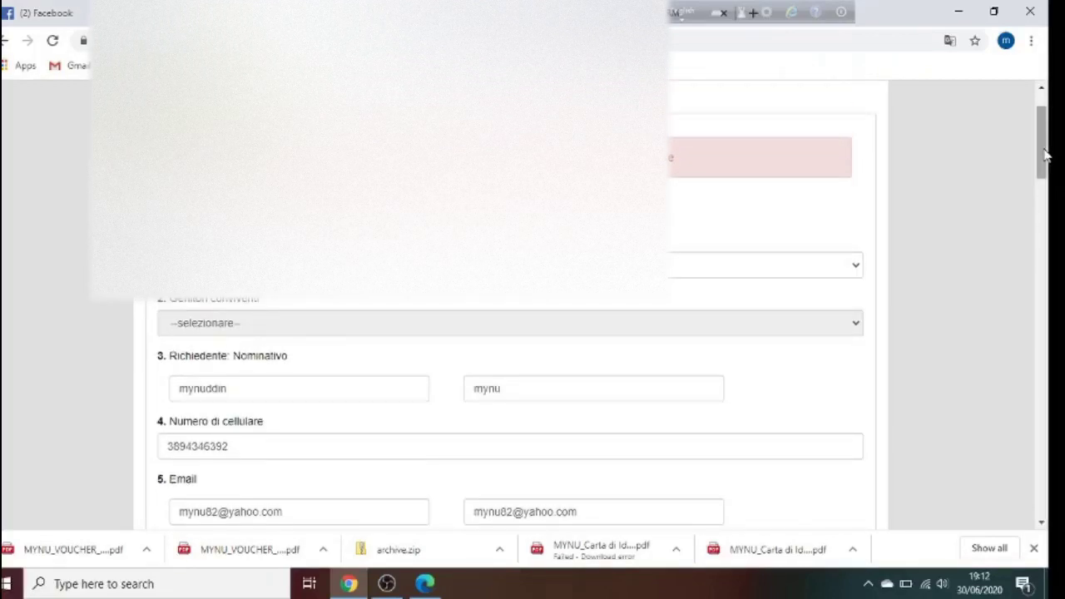
pyautogui.moveTo(1046, 156); pyautogui.dragTo(1050, 205)
pyautogui.moveTo(1047, 215)
pyautogui.mouseDown()
pyautogui.moveTo(1047, 229)
pyautogui.moveTo(1047, 151)
pyautogui.moveTo(1048, 228)
pyautogui.mouseUp()
# Set the applicant's employment type to DIPENDENTE TEMPO PARZIALE (PART TIME)
pyautogui.click(563, 389)
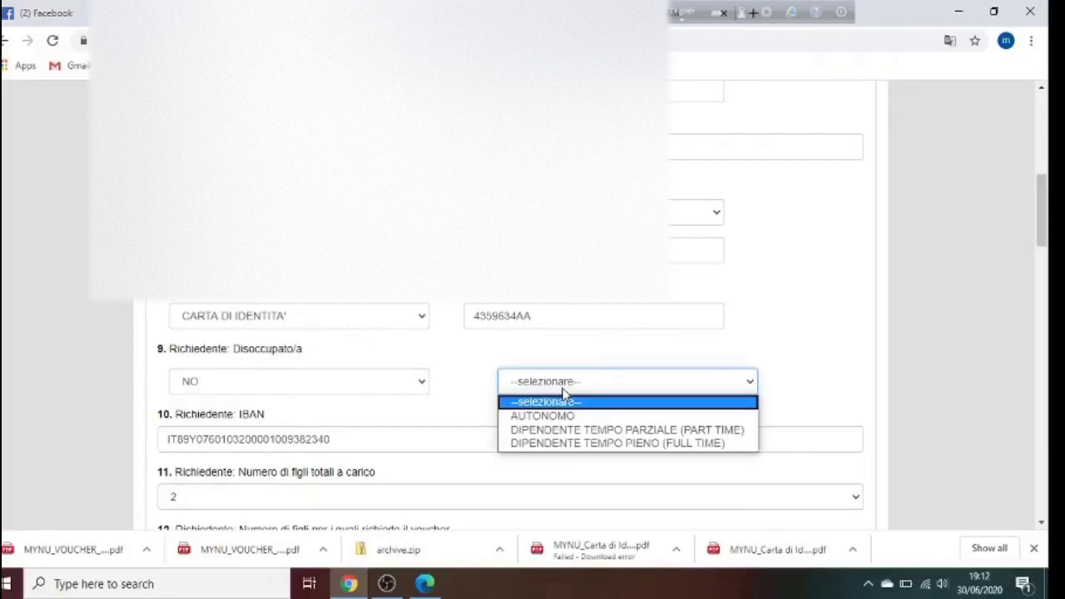
pyautogui.click(582, 431)
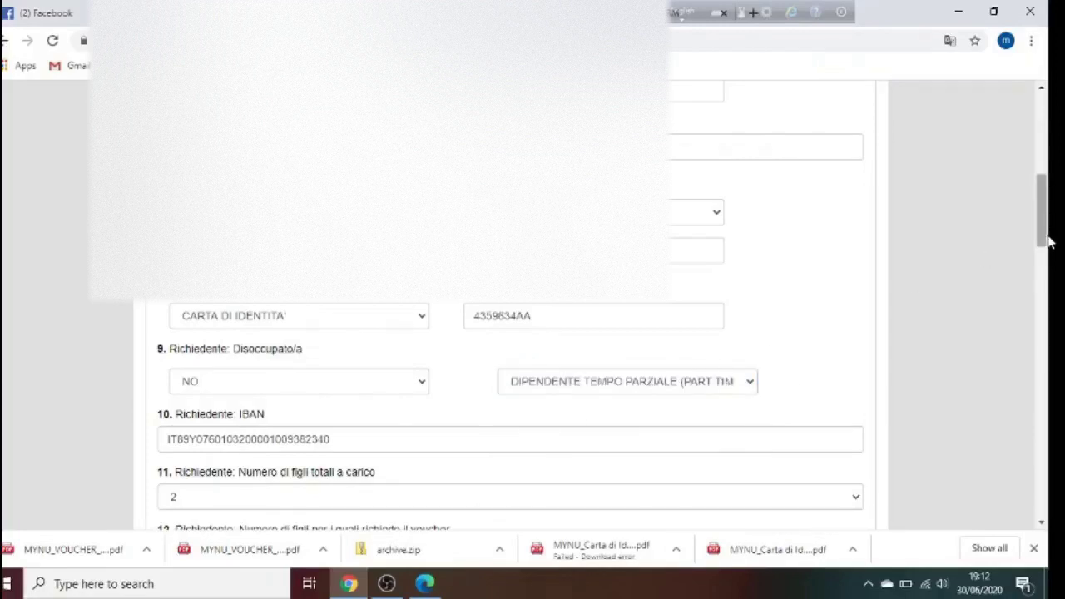
pyautogui.moveTo(1041, 223); pyautogui.dragTo(1049, 476)
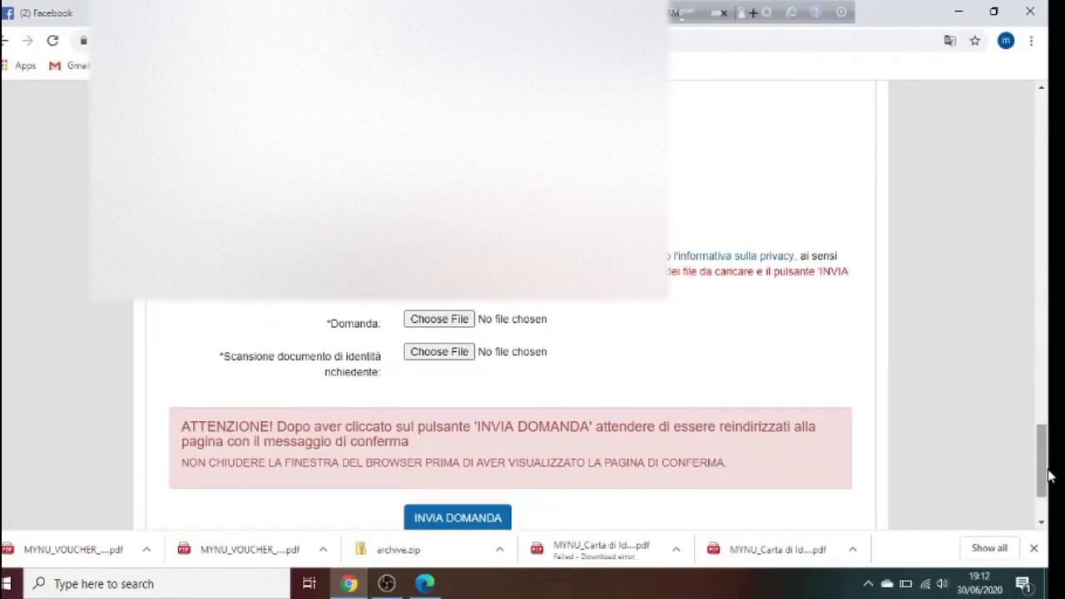
# Upload the identity card PDF as the ID document and the voucher form PDF as the Domanda file, then submit
pyautogui.click(430, 356)
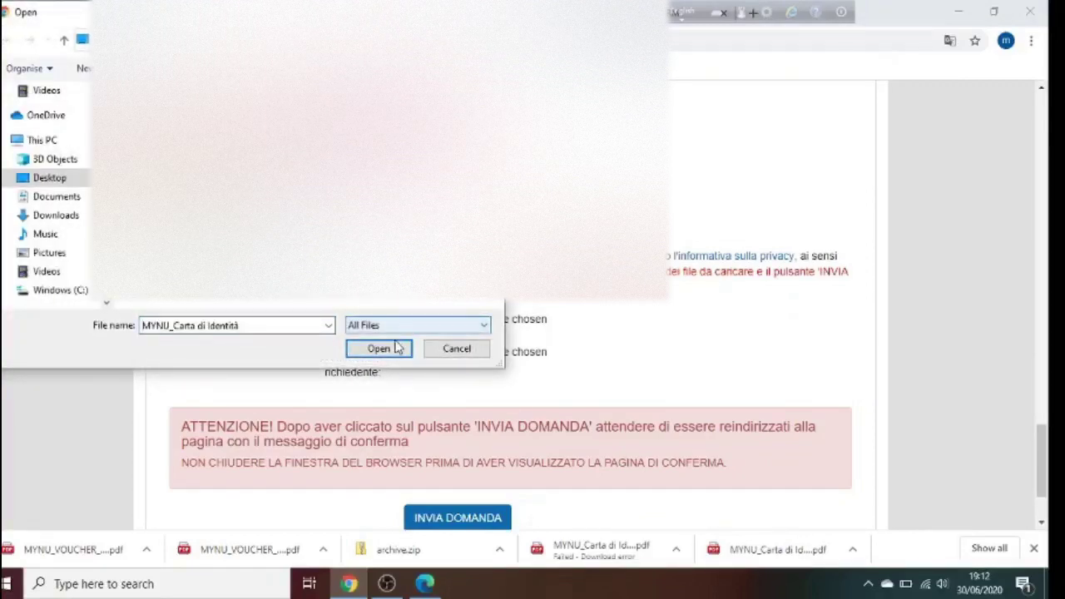
pyautogui.click(398, 350)
pyautogui.click(456, 318)
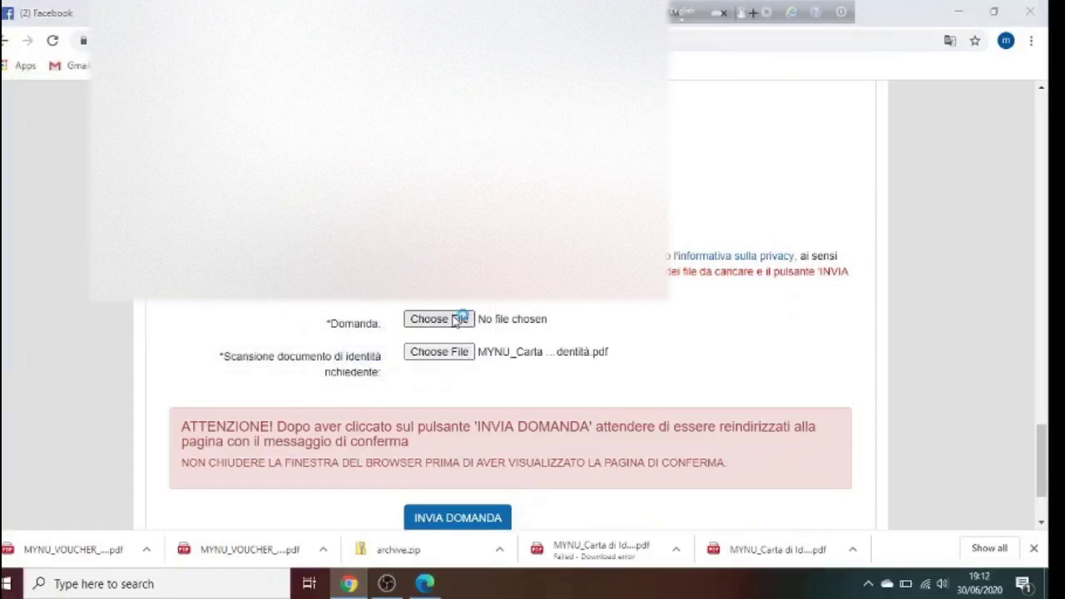
pyautogui.click(441, 167)
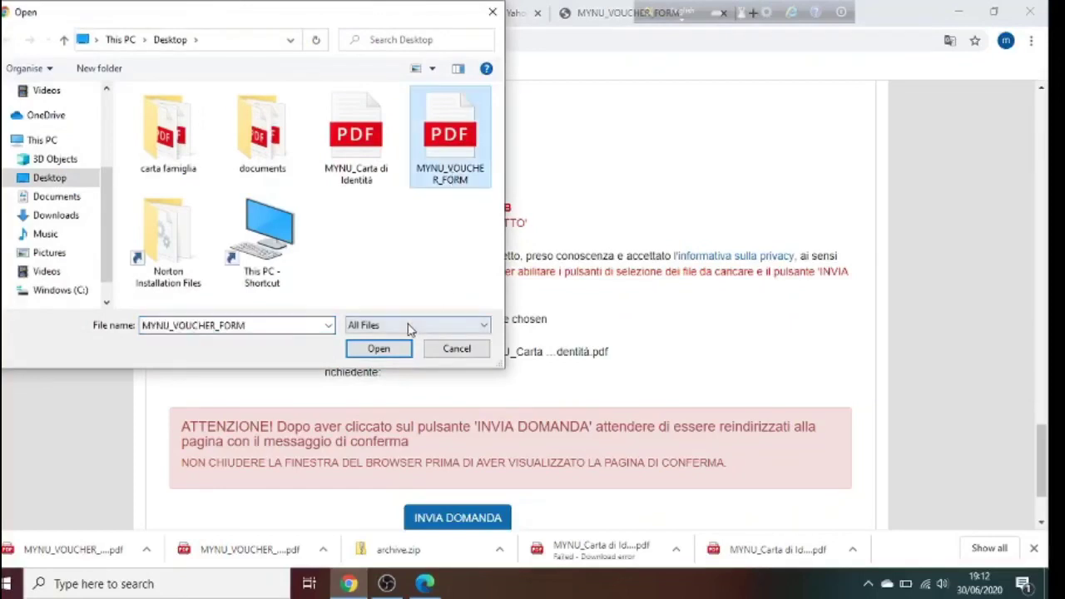
pyautogui.click(378, 349)
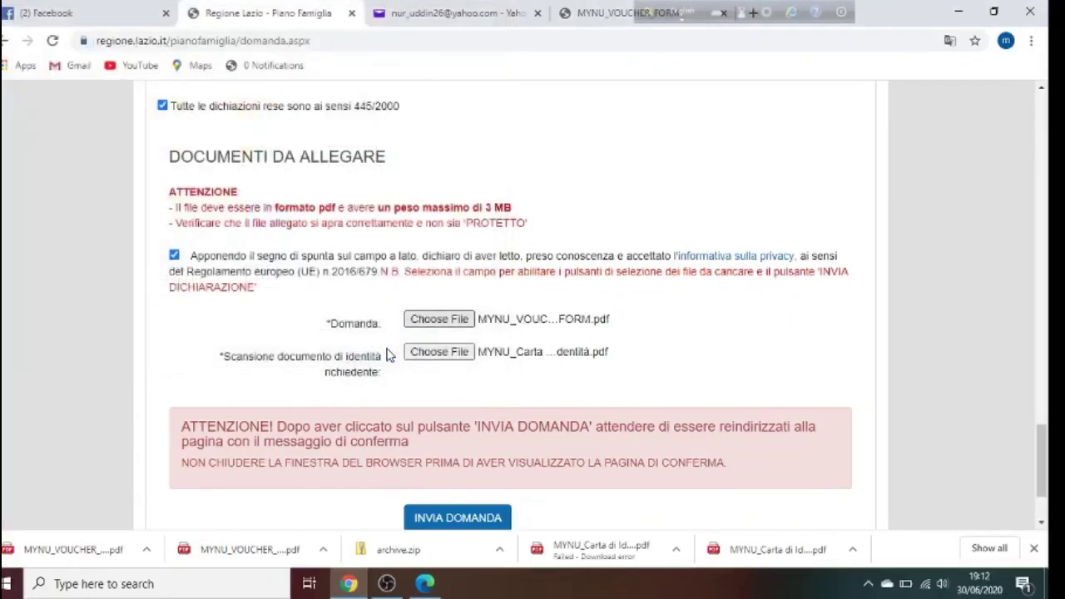
pyautogui.click(472, 521)
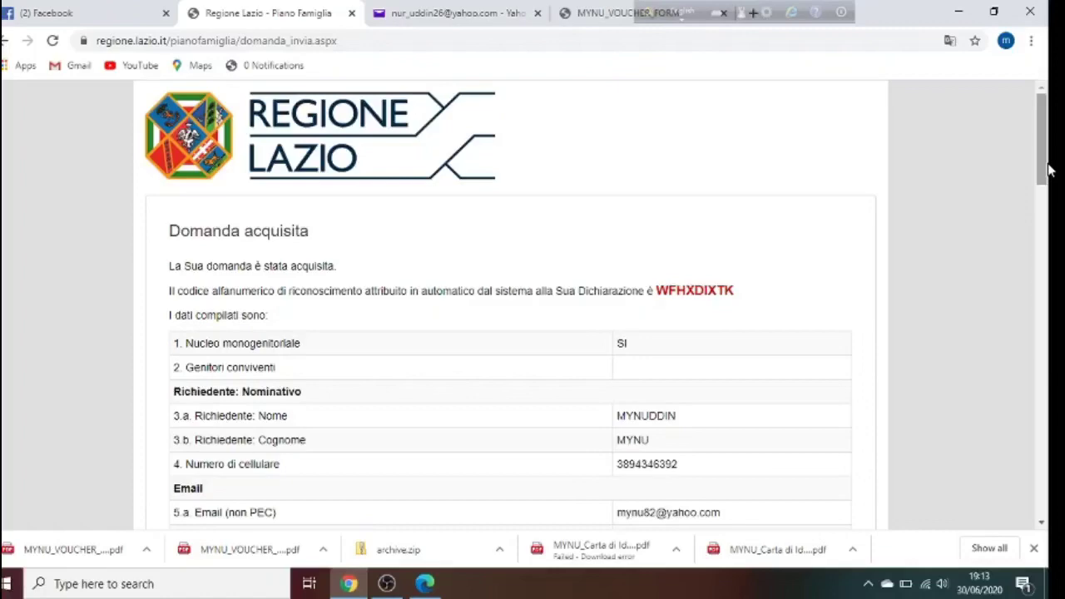
# Scroll the Domanda acquisita recap down to the STAMPA button, back up, then down again
pyautogui.moveTo(1049, 170); pyautogui.dragTo(1048, 506)
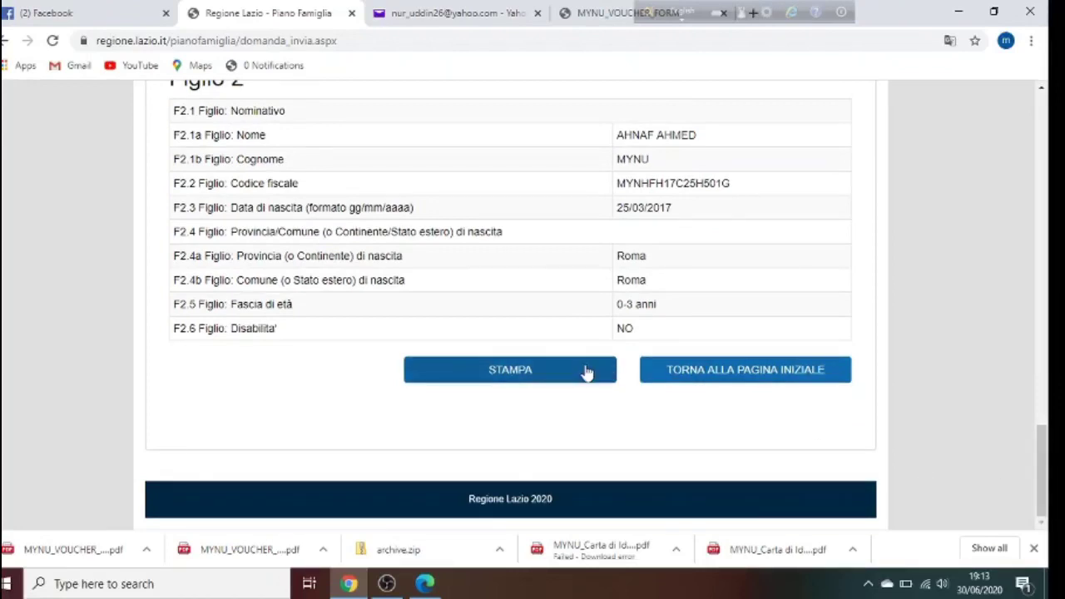
pyautogui.moveTo(1039, 481); pyautogui.dragTo(1050, 150)
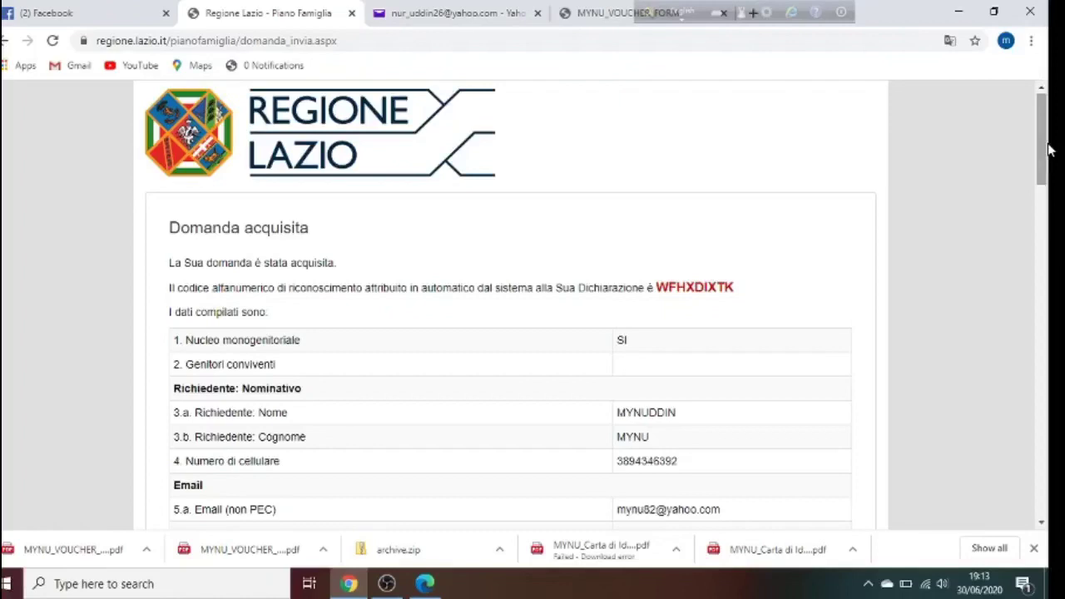
pyautogui.moveTo(1047, 150); pyautogui.dragTo(1049, 493)
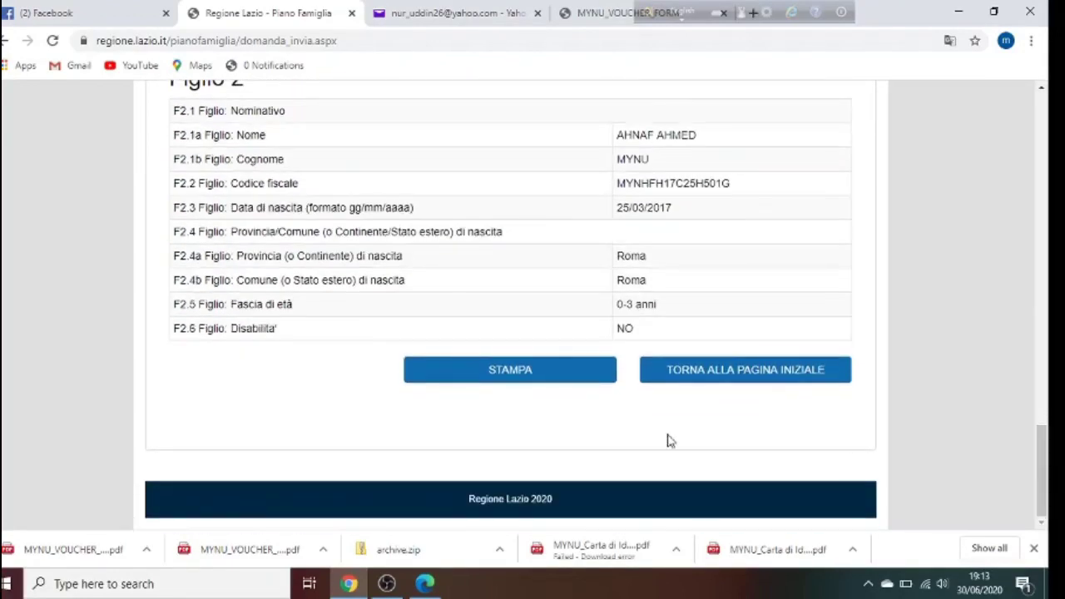